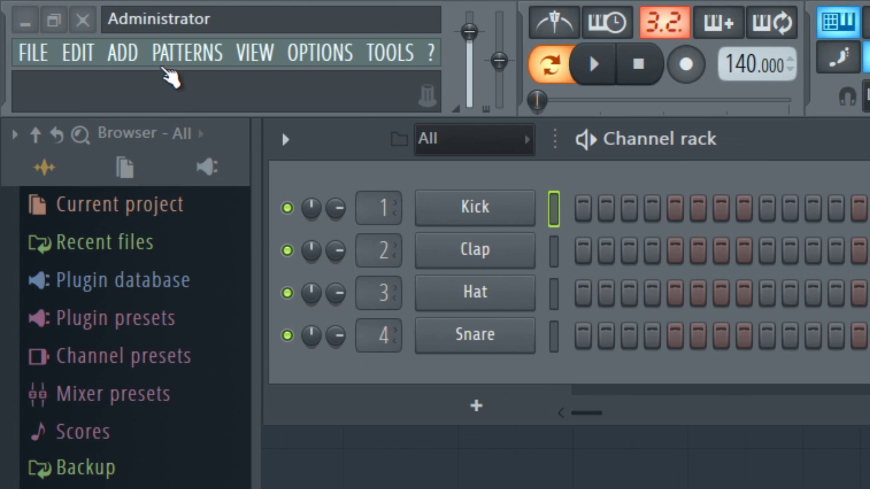
Step: Add a Harmor channel to the project and move its plugin window away from the channel rack's instrument names
click(49, 21)
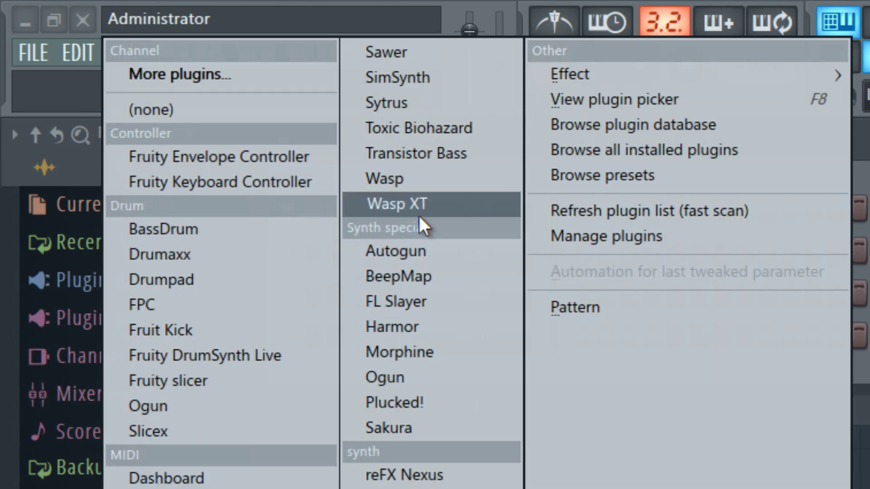
click(445, 328)
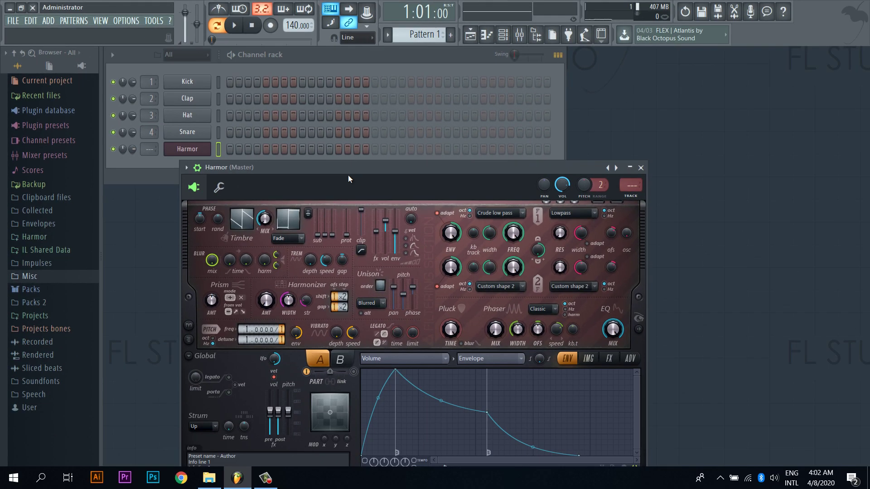
drag(348, 175, 367, 89)
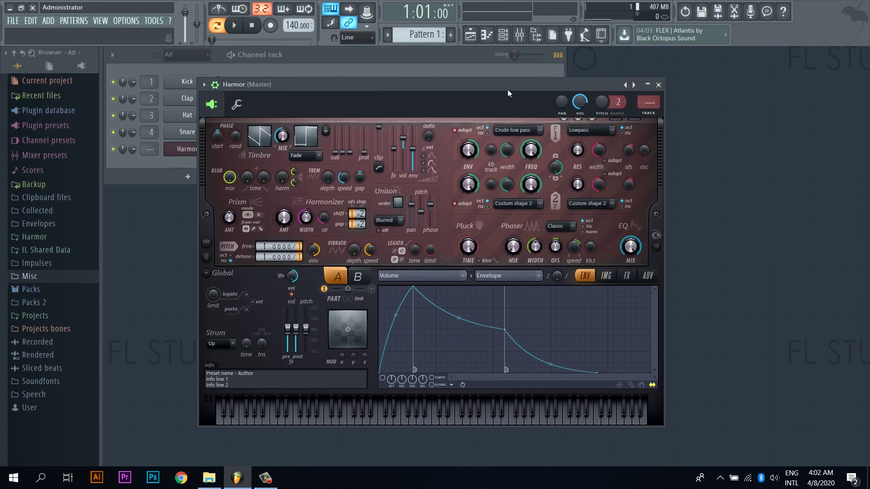
drag(507, 89, 581, 61)
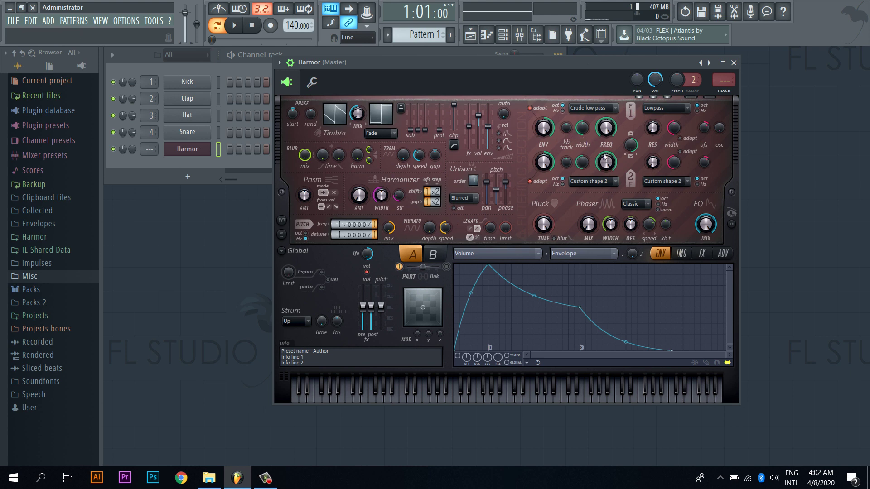
Step: Show Harmor's image section and reposition the plugin window so that it is fully visible
click(683, 254)
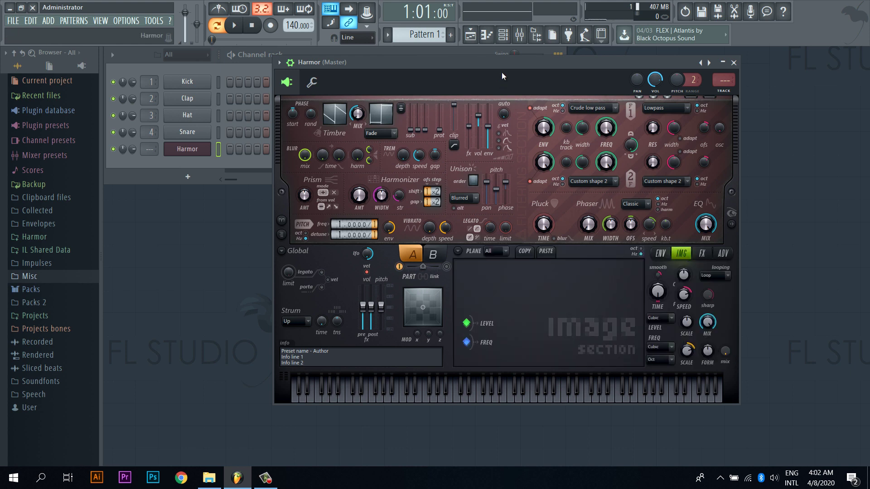
drag(502, 64, 505, 96)
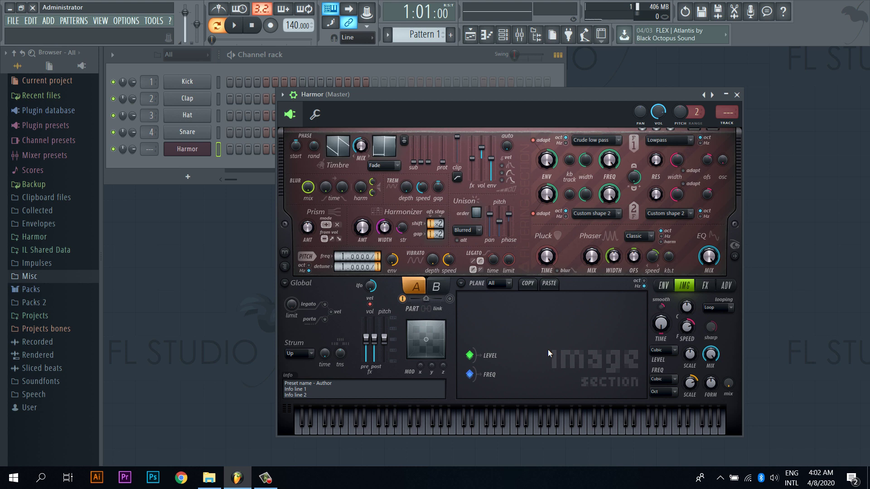
drag(532, 95, 544, 85)
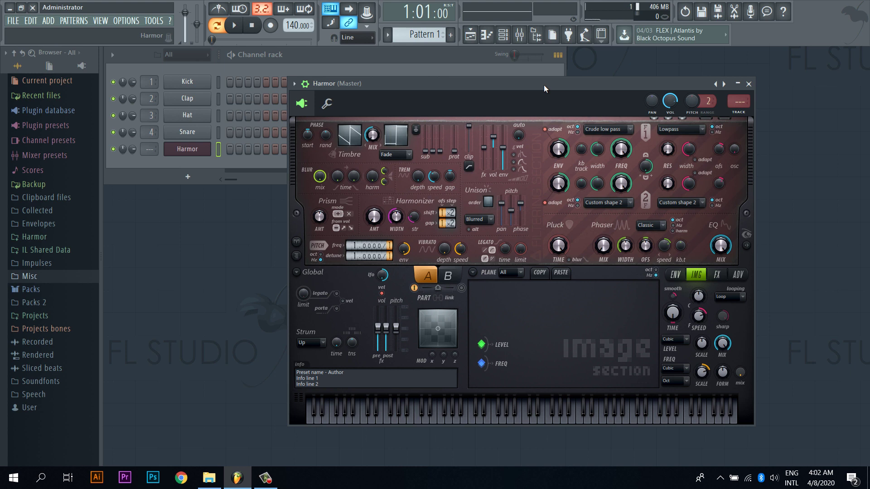
drag(543, 85, 542, 96)
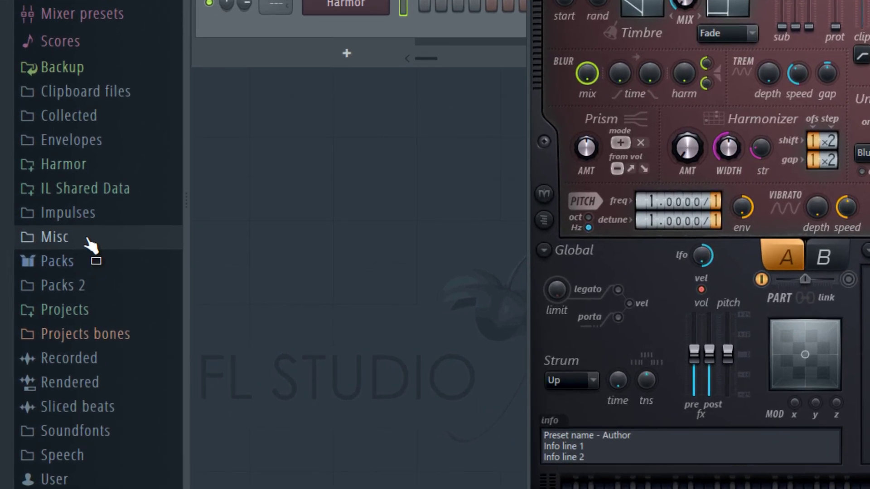
Step: Open the "Used by demo projects" folder under Misc, widen the browser and find the Seamless - Sometime folder
click(48, 277)
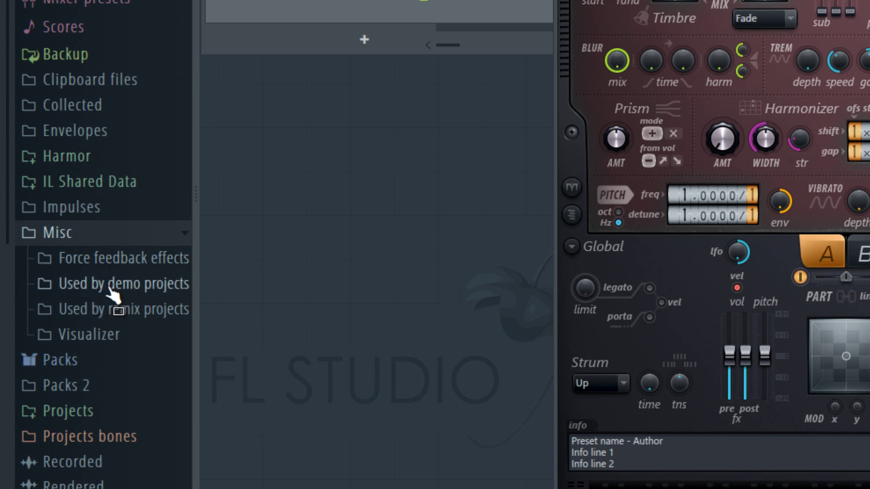
click(126, 287)
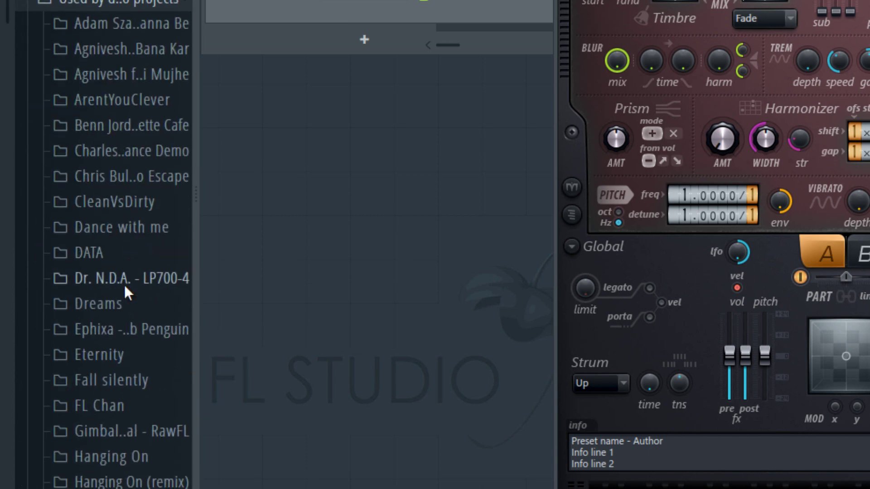
drag(196, 224, 250, 224)
scroll(231, 267, down, 9)
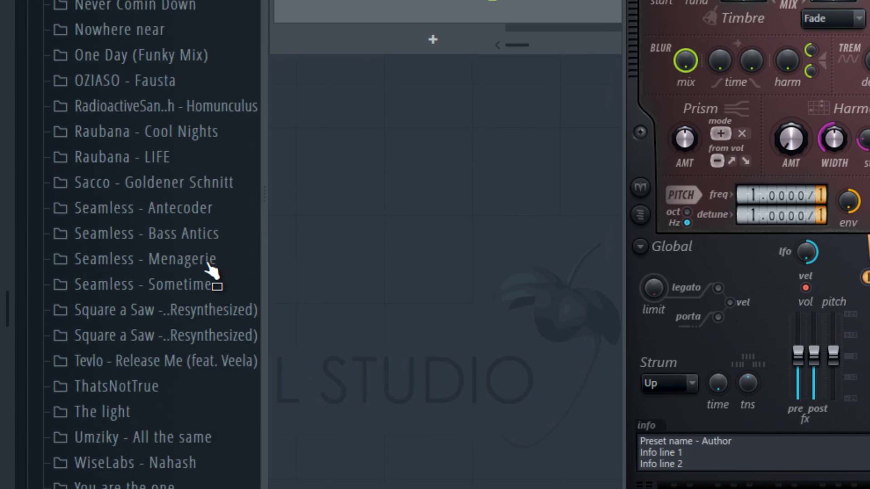
scroll(214, 272, up, 5)
scroll(210, 269, down, 4)
scroll(212, 271, down, 3)
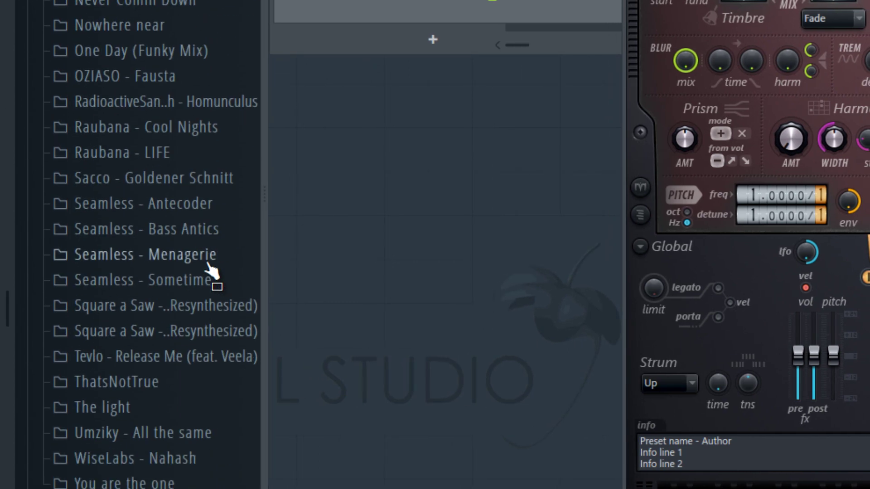
Step: Preview the Seamless - Sometime vocal samples and load "Seamless ft Veela - Sometime (VOX) Resynth 2" into Harmor's image section
click(111, 292)
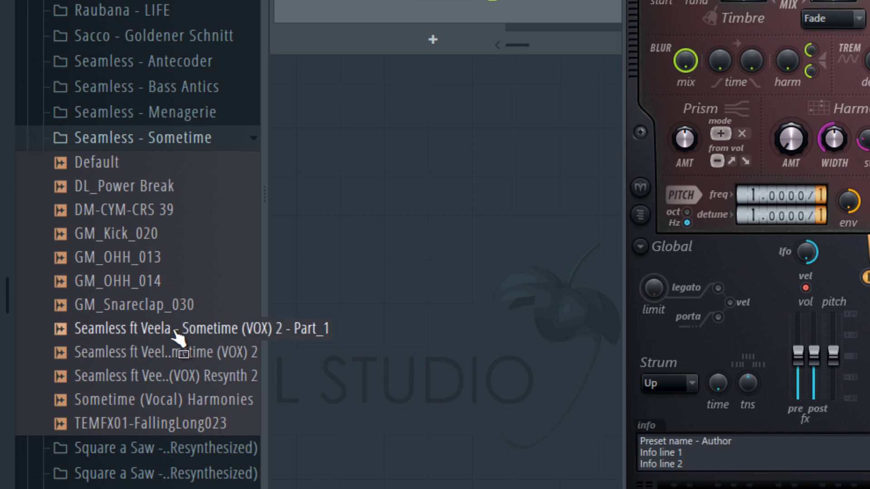
click(175, 353)
click(180, 377)
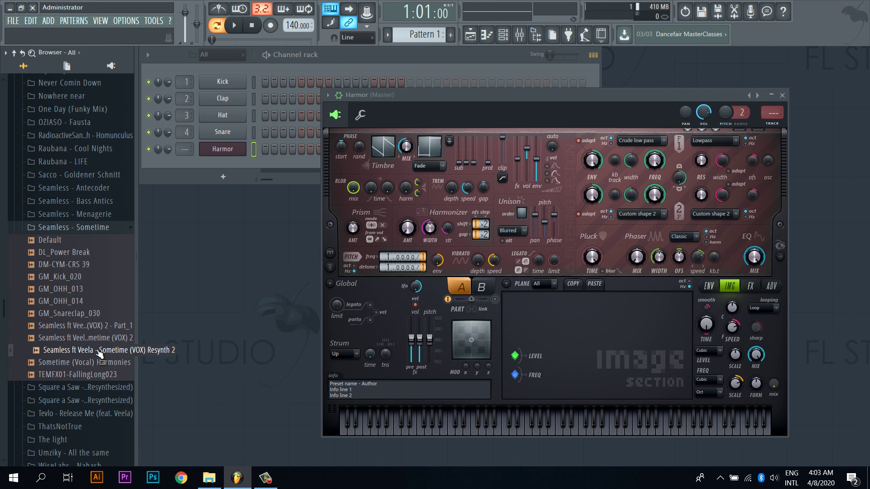
drag(100, 355, 658, 349)
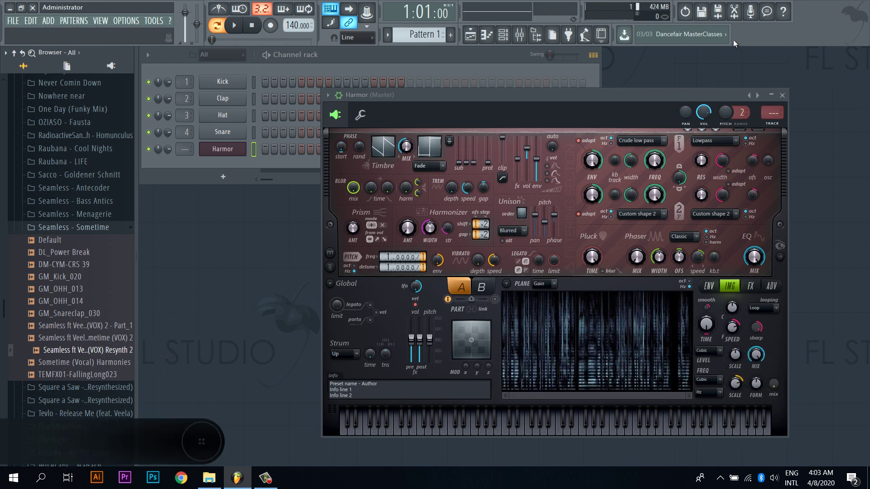
Step: Rearrange the Harmor and channel rack windows and audition the vocal spectrogram from points near its middle
drag(701, 98, 532, 78)
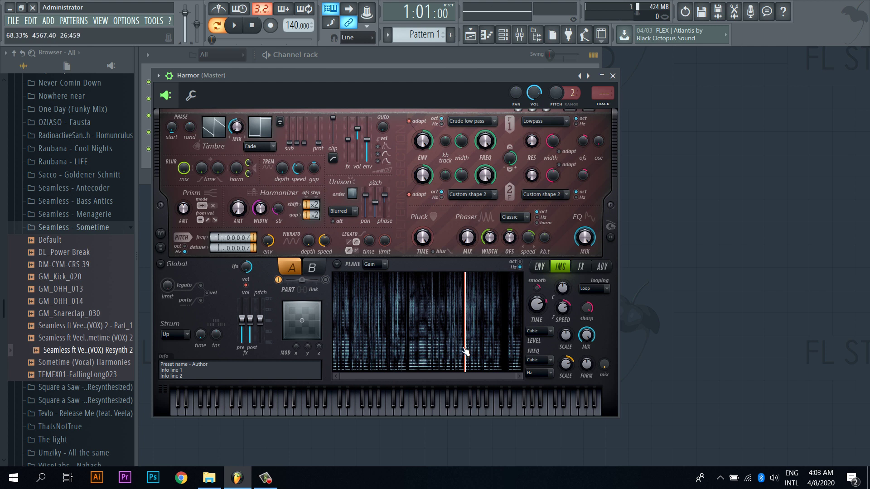
click(412, 359)
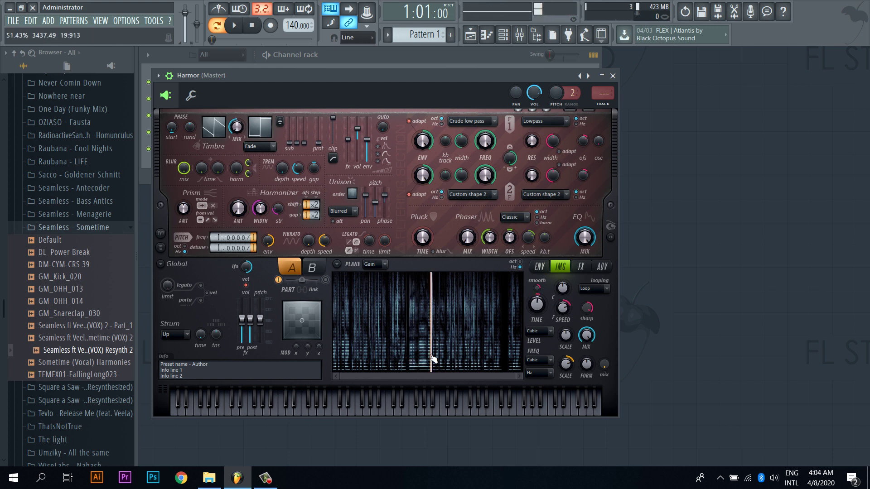
drag(357, 417, 336, 415)
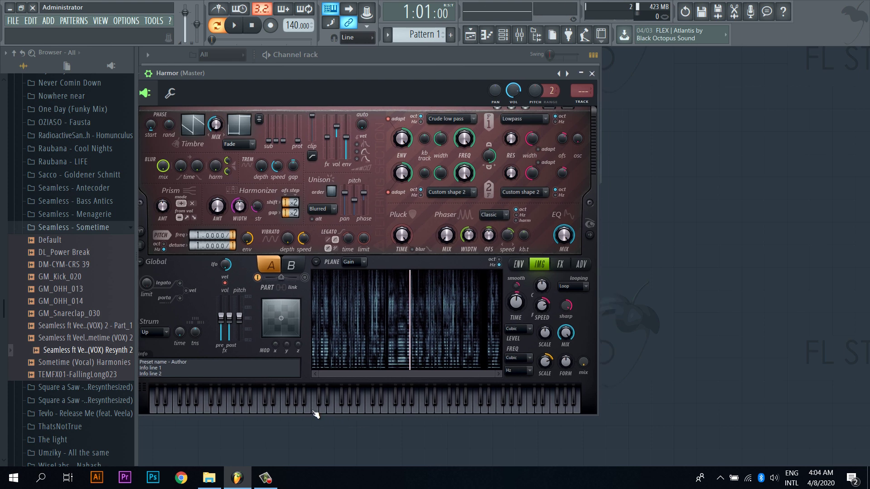
click(458, 56)
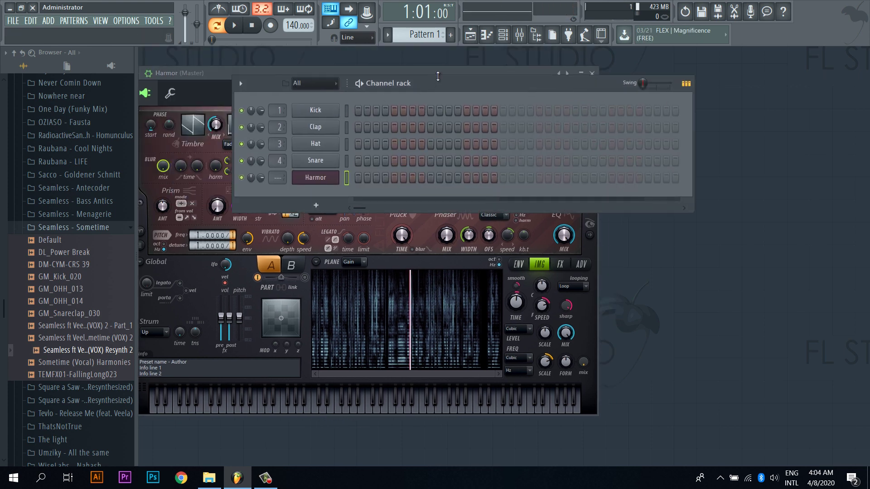
drag(456, 71, 476, 68)
drag(532, 59, 511, 52)
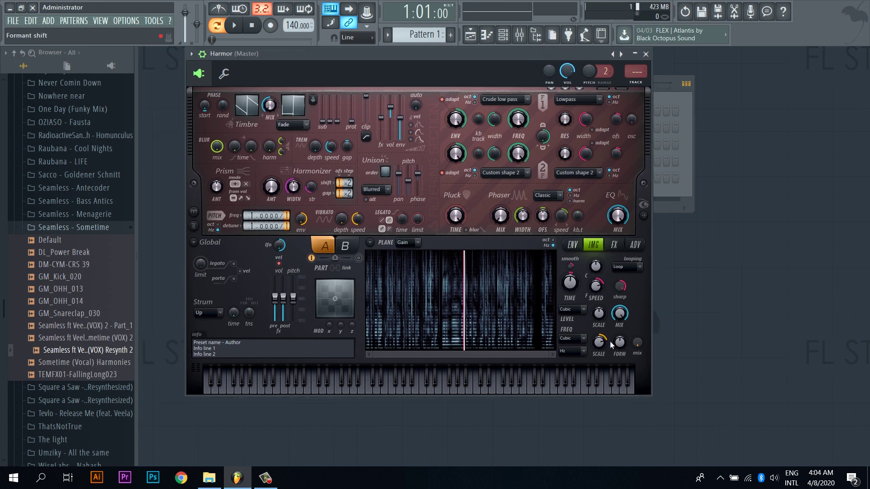
Step: Audition several start positions across the vocal spectrogram with test notes to find a suitable phrase
scroll(450, 311, up, 4)
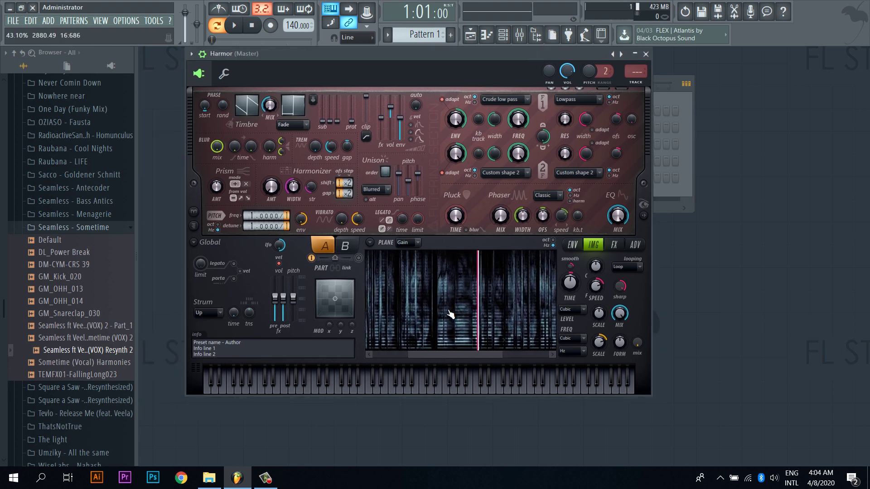
click(432, 344)
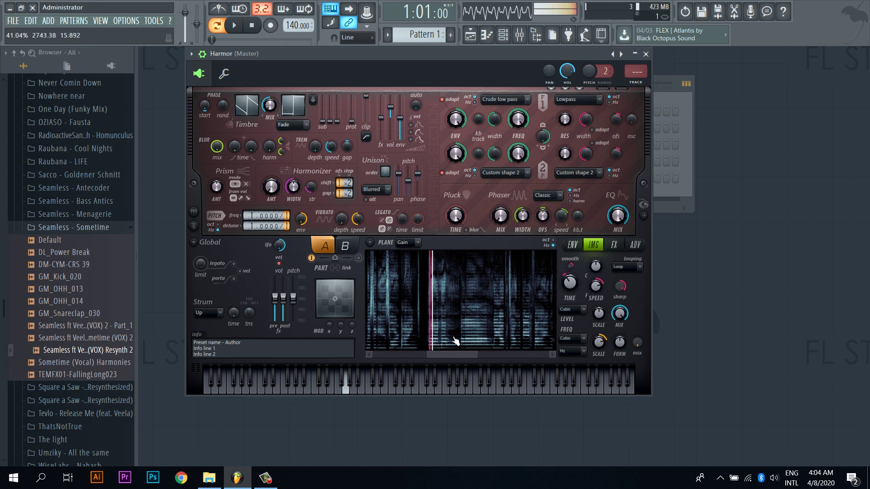
click(402, 339)
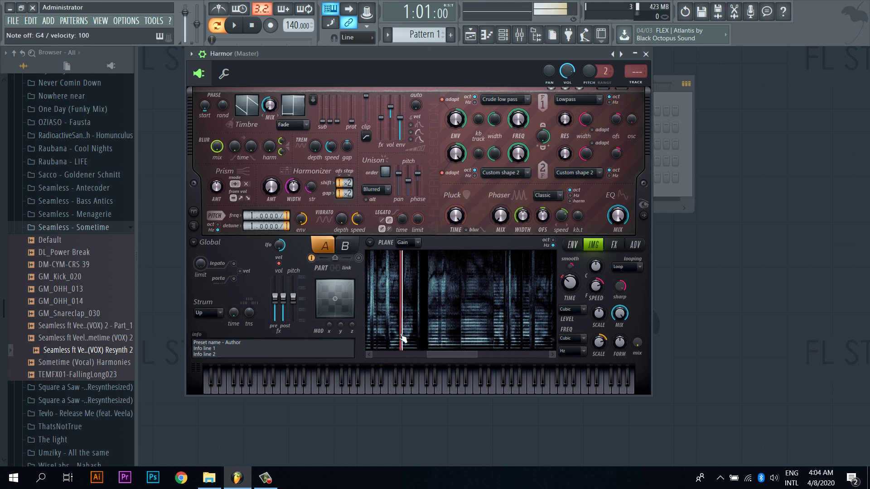
scroll(466, 345, down, 3)
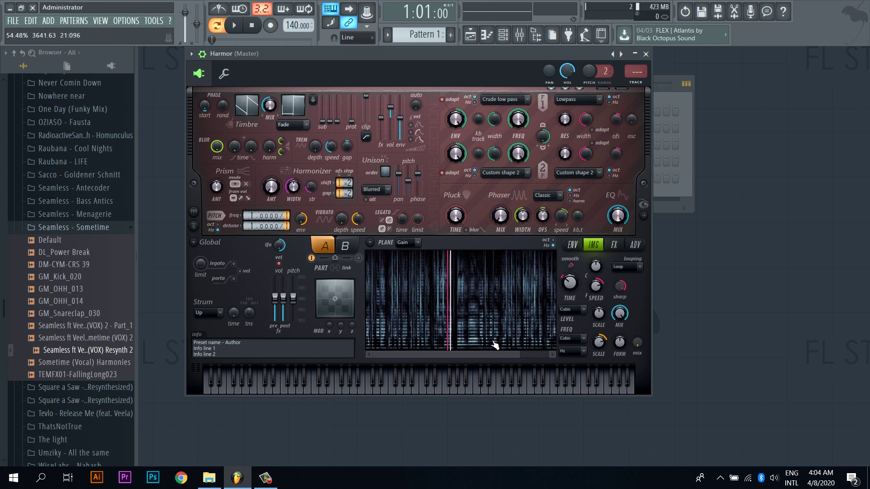
scroll(508, 348, up, 3)
click(413, 349)
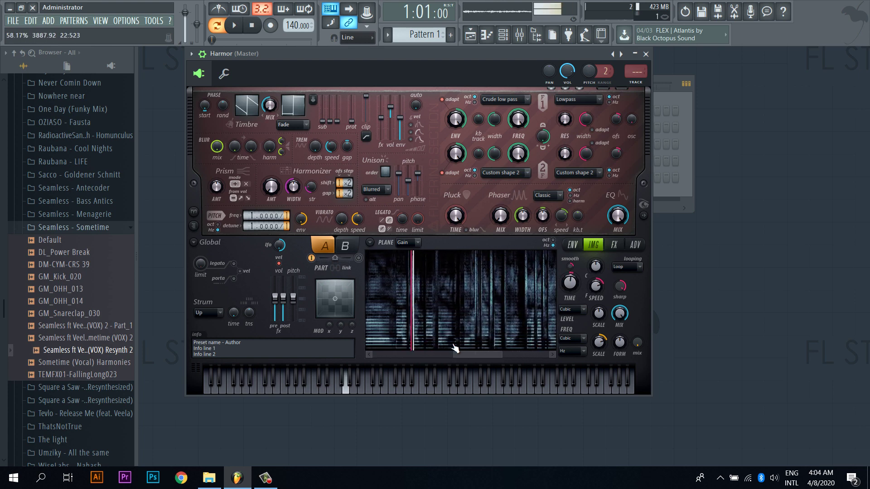
drag(460, 347, 462, 345)
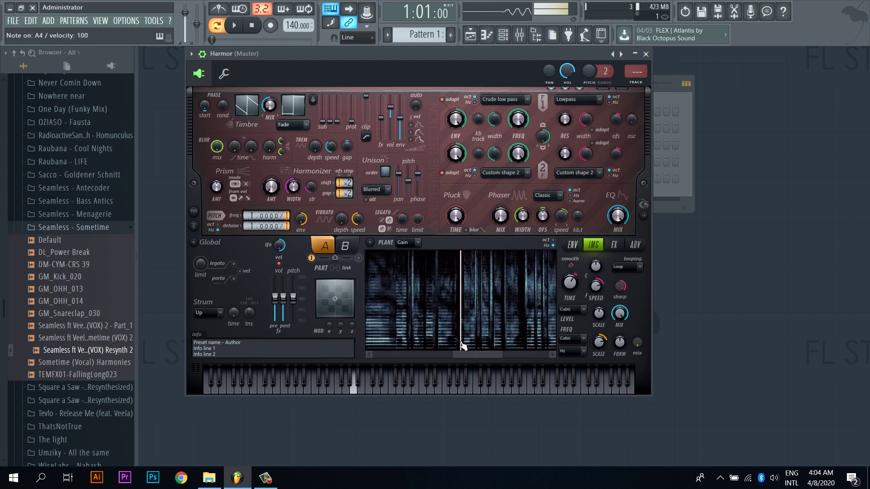
click(495, 346)
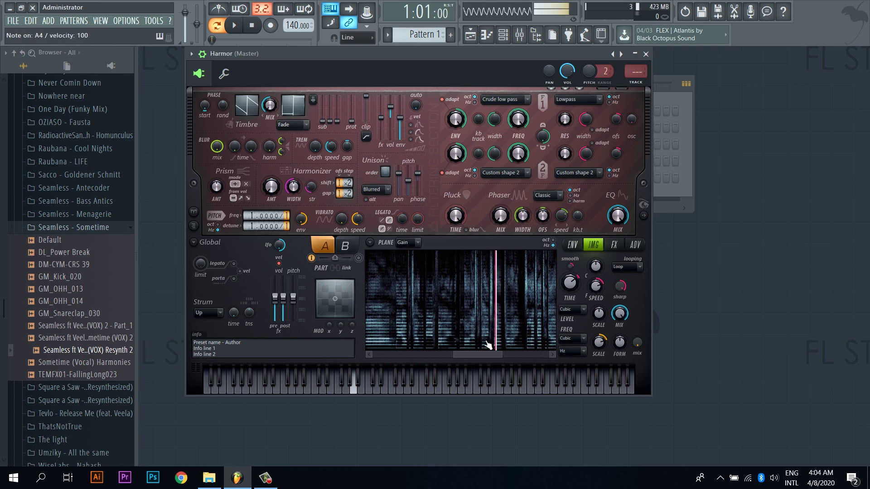
click(503, 345)
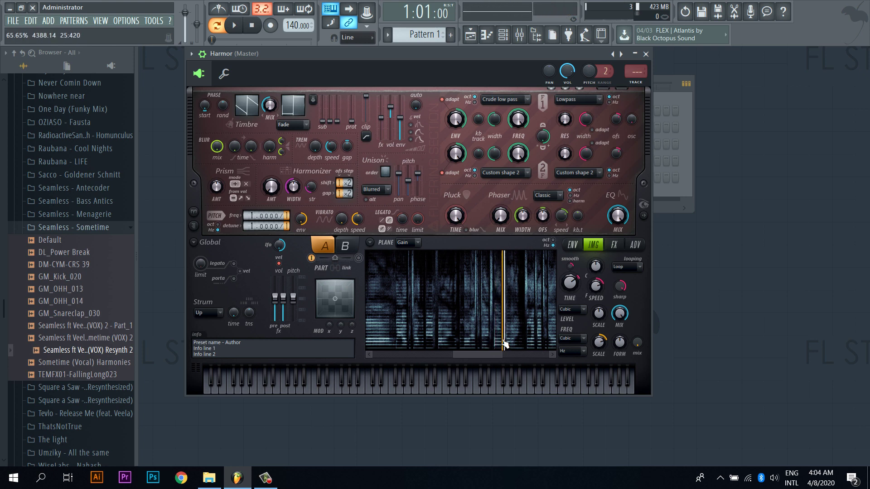
click(506, 343)
scroll(510, 339, down, 2)
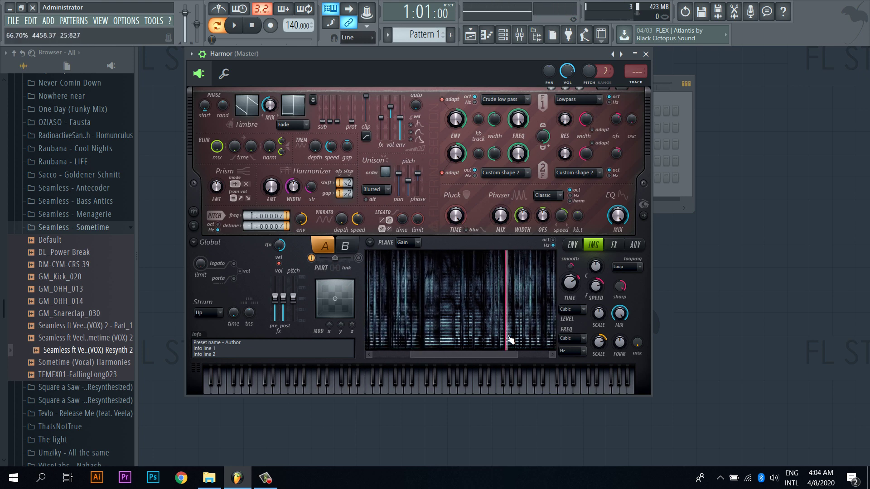
scroll(510, 339, down, 3)
scroll(512, 338, up, 4)
scroll(405, 350, up, 2)
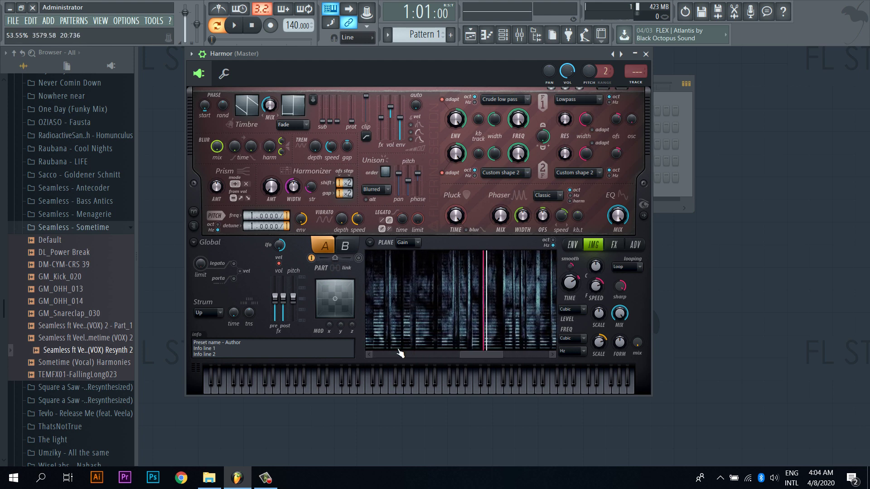
scroll(399, 352, up, 2)
click(463, 348)
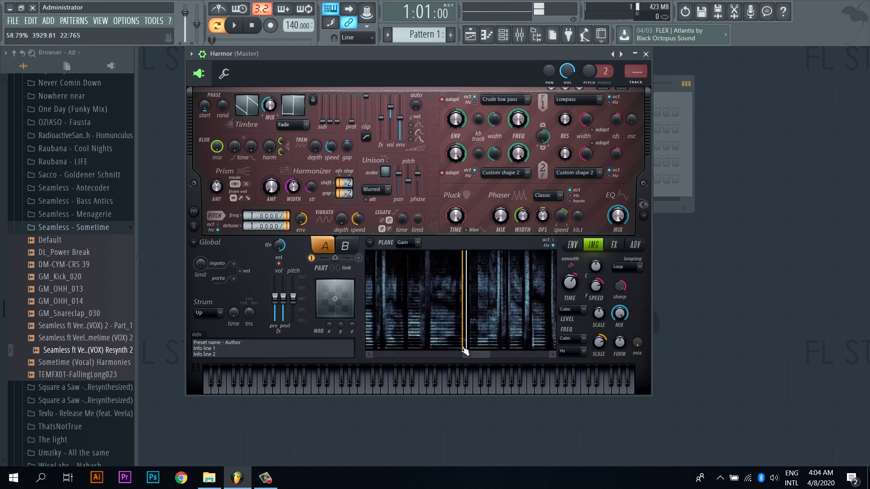
click(432, 346)
Step: Fine-tune the image start position to the vocal onset at about 50 % of the spectrogram
scroll(431, 347, down, 2)
click(405, 347)
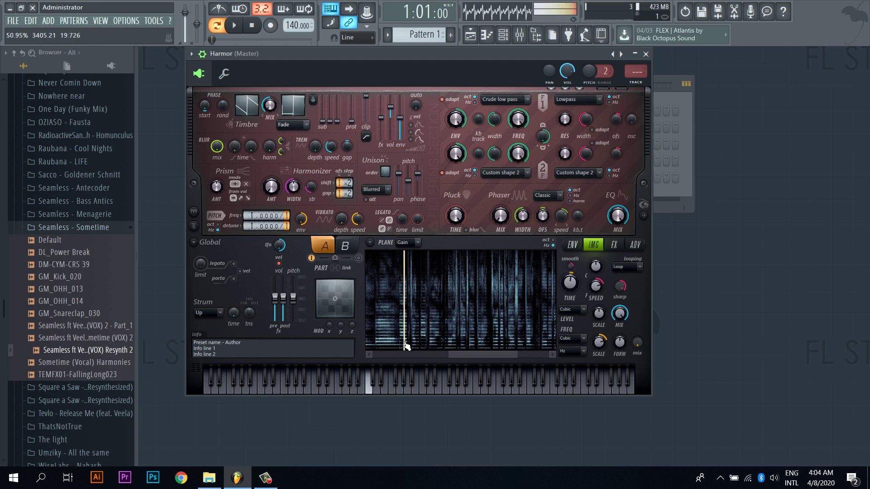
click(399, 347)
scroll(401, 345, up, 2)
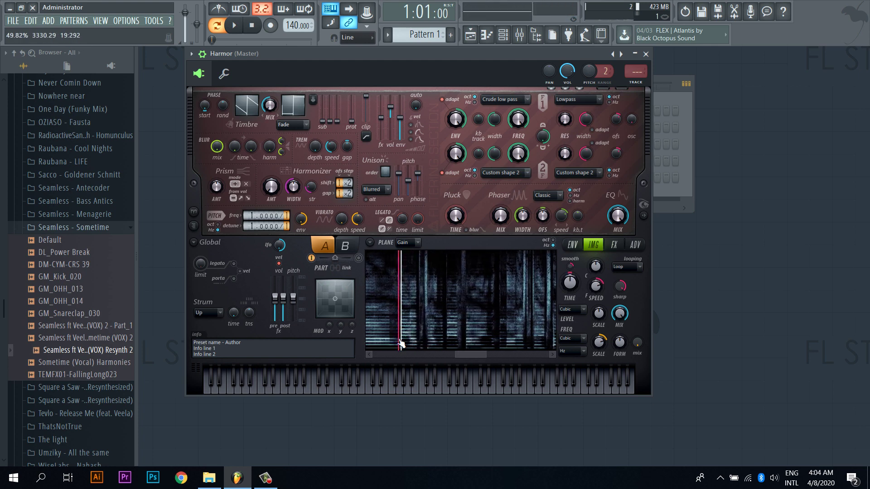
scroll(400, 345, down, 2)
click(402, 347)
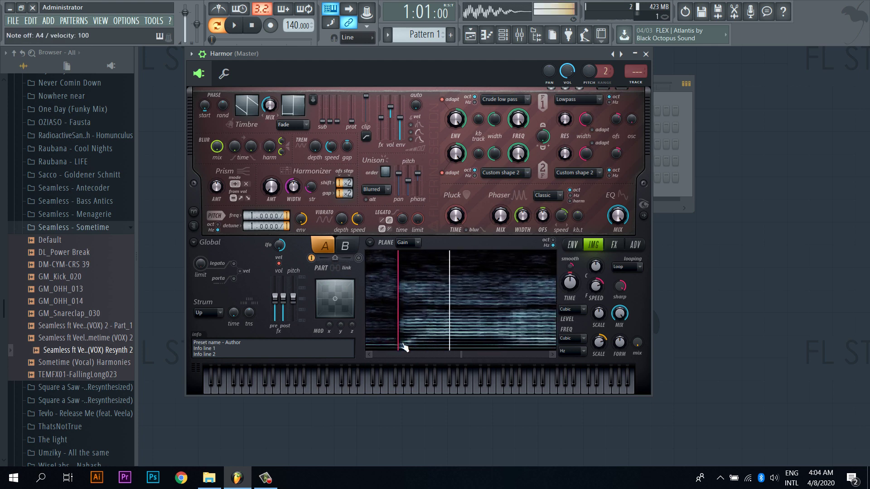
click(402, 347)
scroll(410, 345, up, 2)
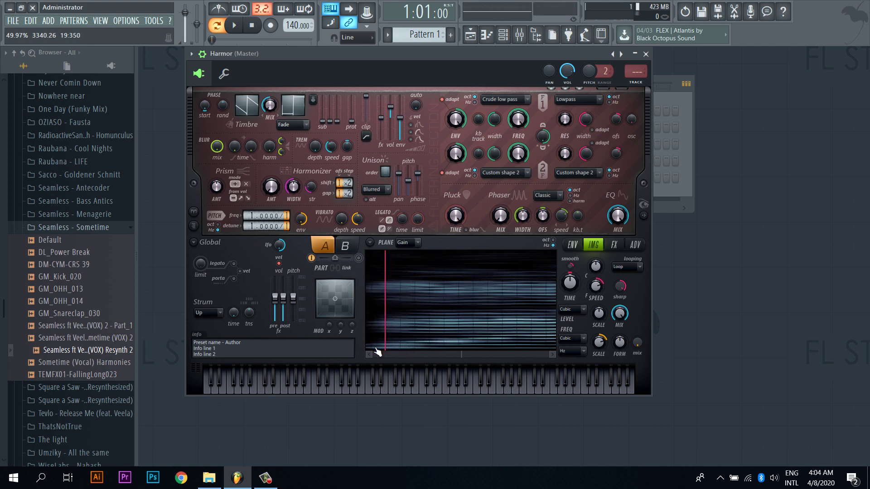
Step: Set the image start position to 50.00 % of the vocal spectrogram and audition it with test notes
click(397, 348)
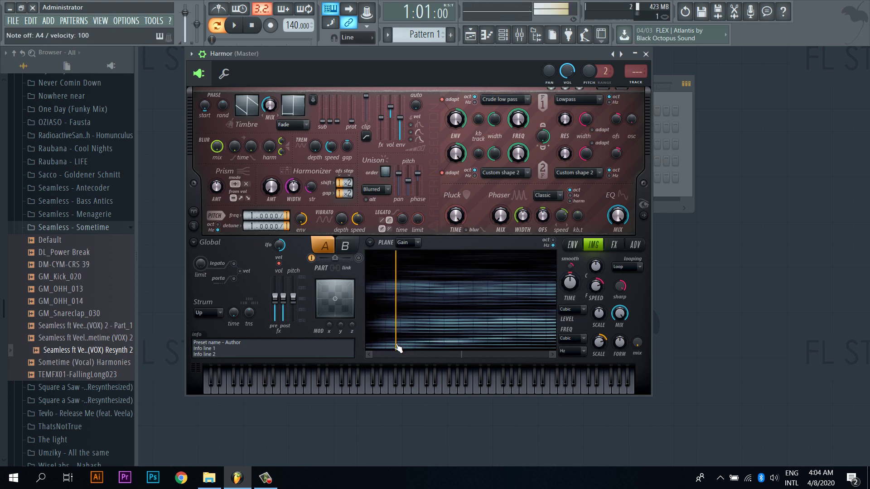
key(n)
key(m)
key(m)
key(comma)
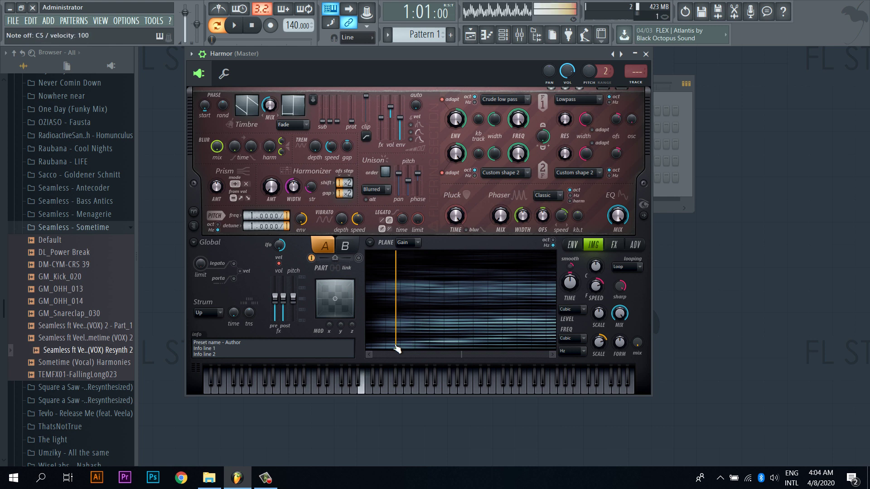
key(n)
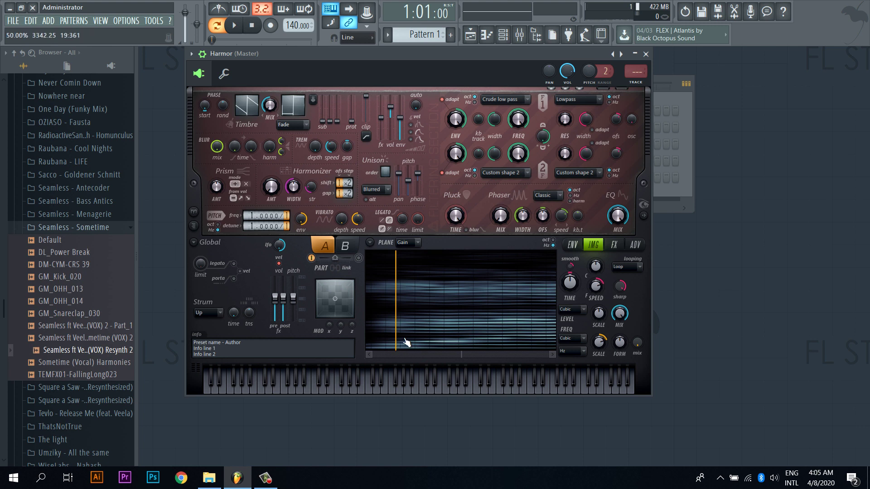
key(n)
key(c)
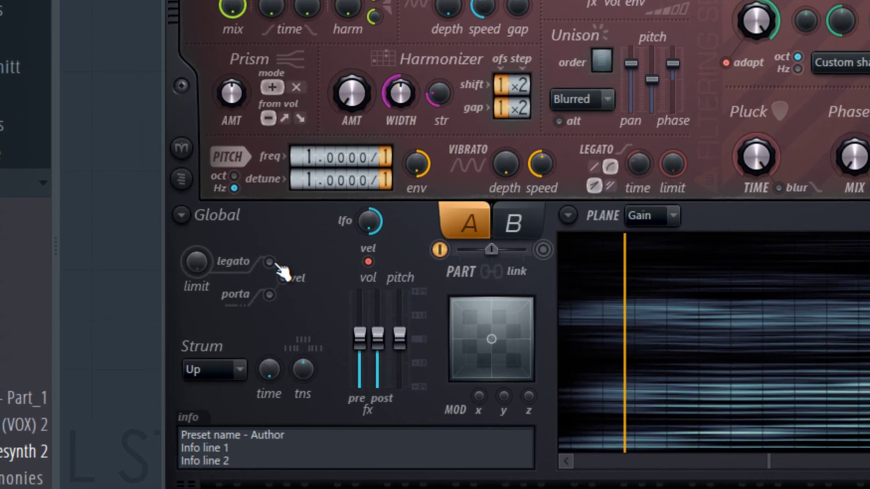
Step: Turn on Harmor's global legato mode and audition the glide with a run of overlapping notes
click(269, 262)
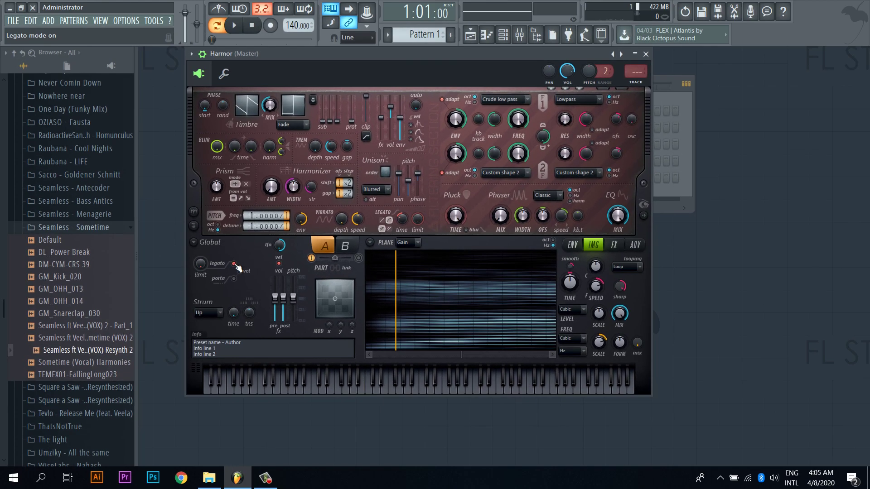
key(m)
key(n)
key(b)
key(m)
key(n)
key(b)
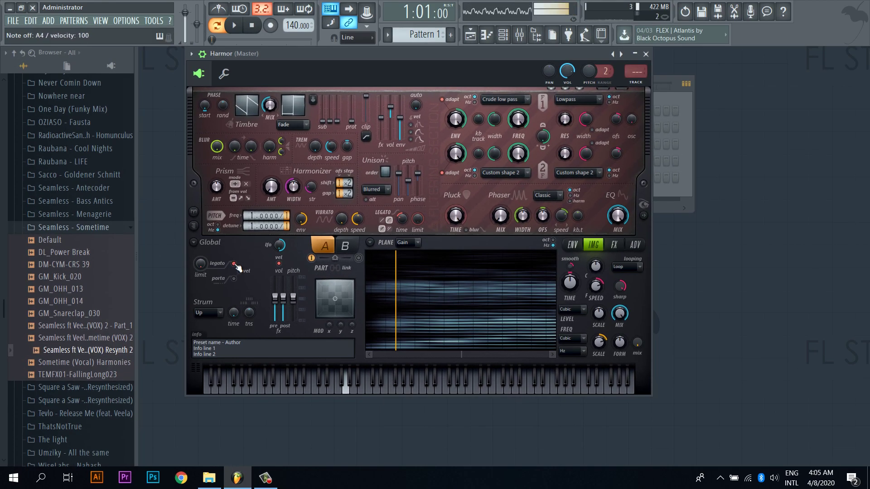
key(n)
key(m)
key(n)
key(b)
key(n)
key(m)
key(n)
key(b)
key(n)
key(m)
key(n)
key(m)
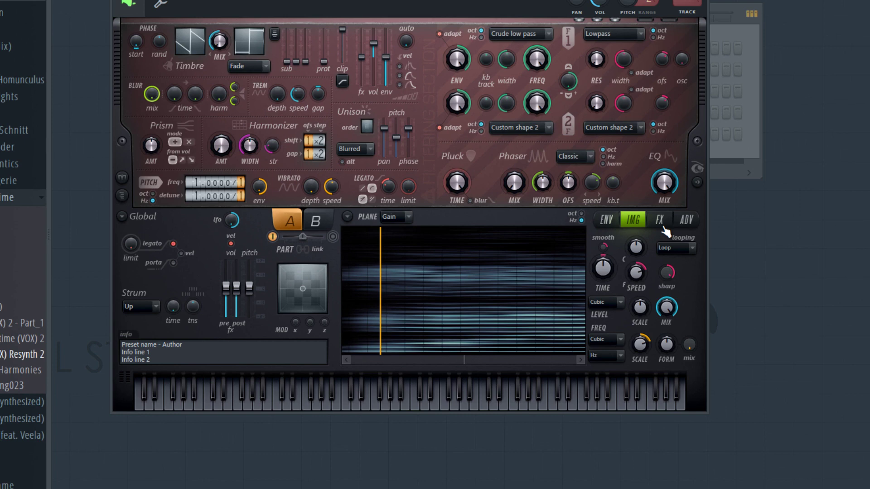
Step: Enable Harmor's built-in reverb and delay effects
click(661, 222)
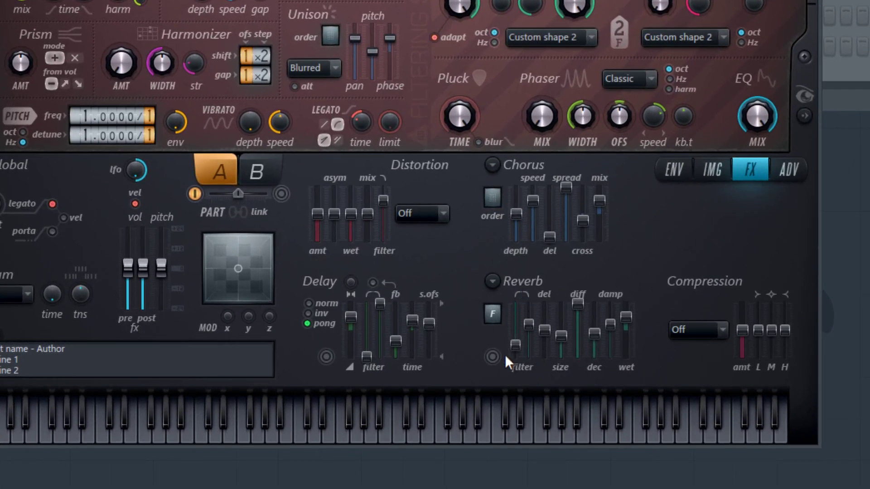
click(493, 357)
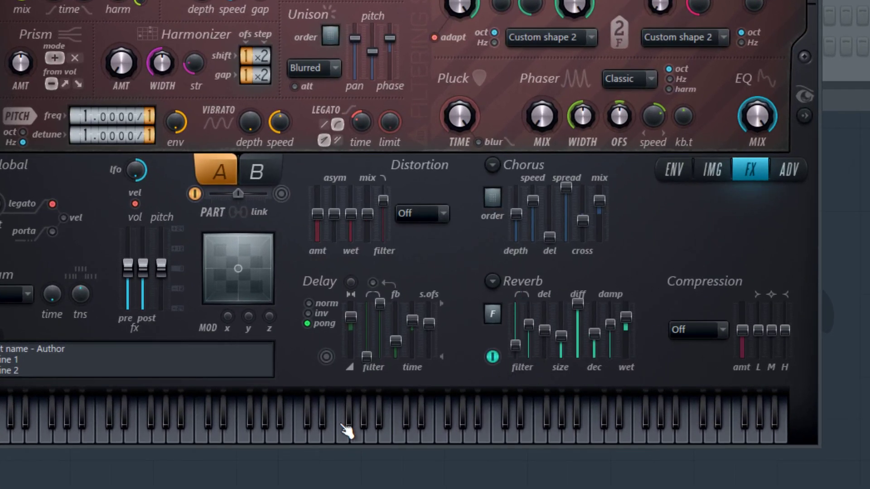
click(326, 357)
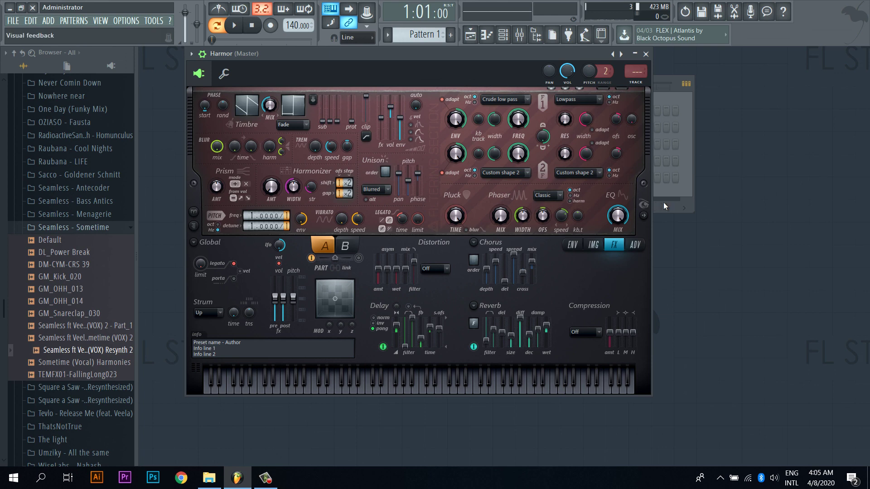
Step: Arrange the channel rack and mixer windows and route the Harmor channel to mixer track 5
click(678, 209)
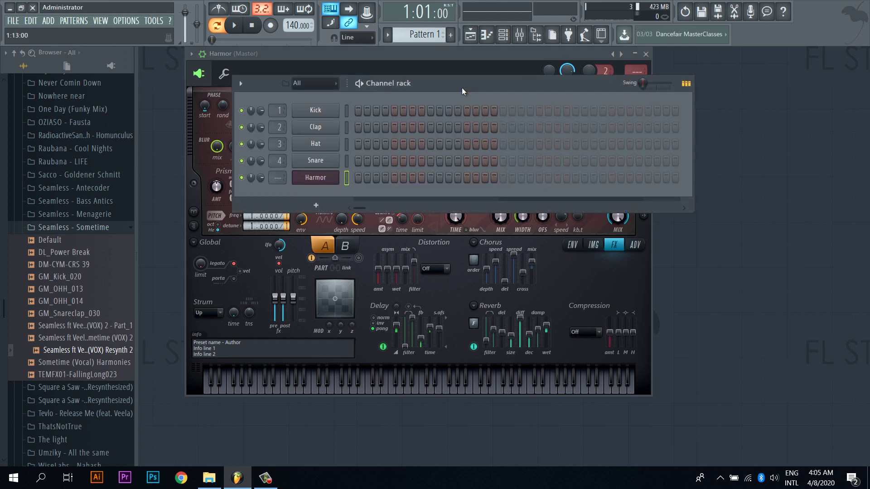
click(325, 179)
click(325, 179)
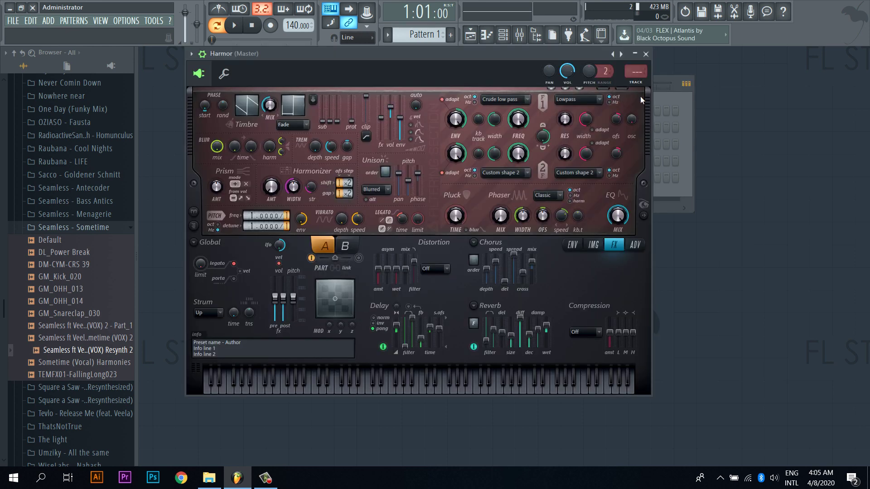
click(662, 92)
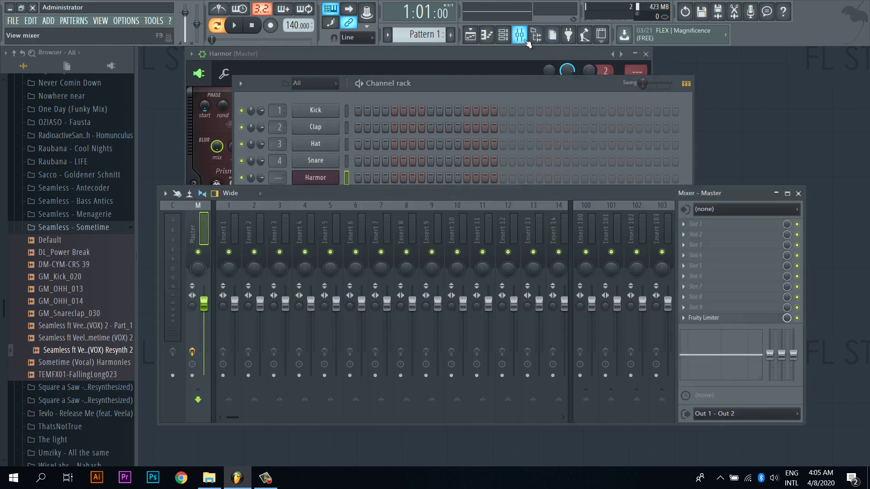
click(519, 34)
drag(438, 191, 465, 194)
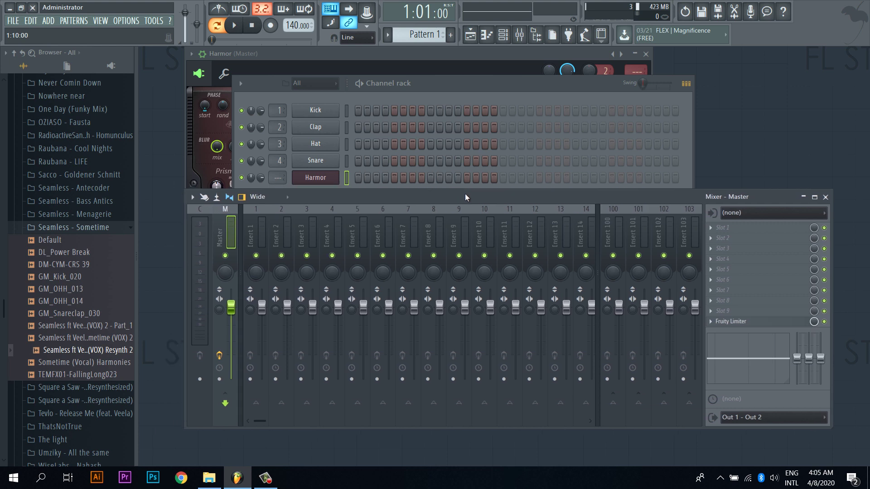
click(353, 226)
click(297, 186)
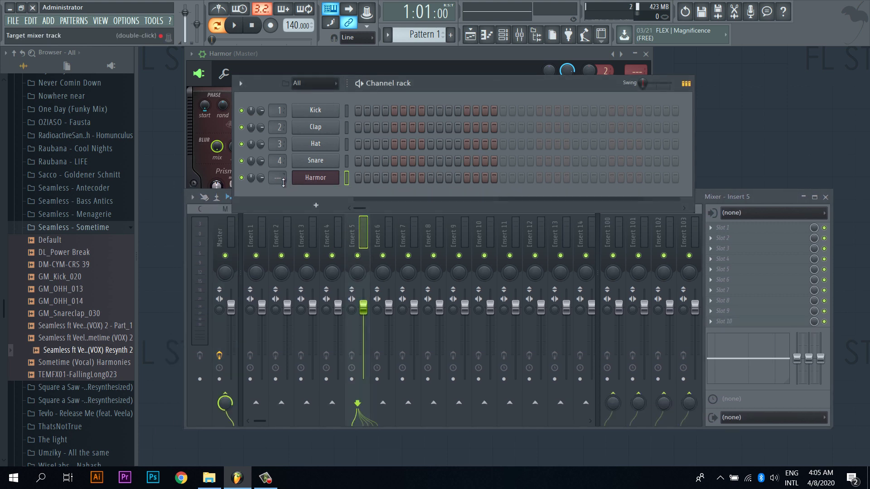
drag(283, 182, 283, 171)
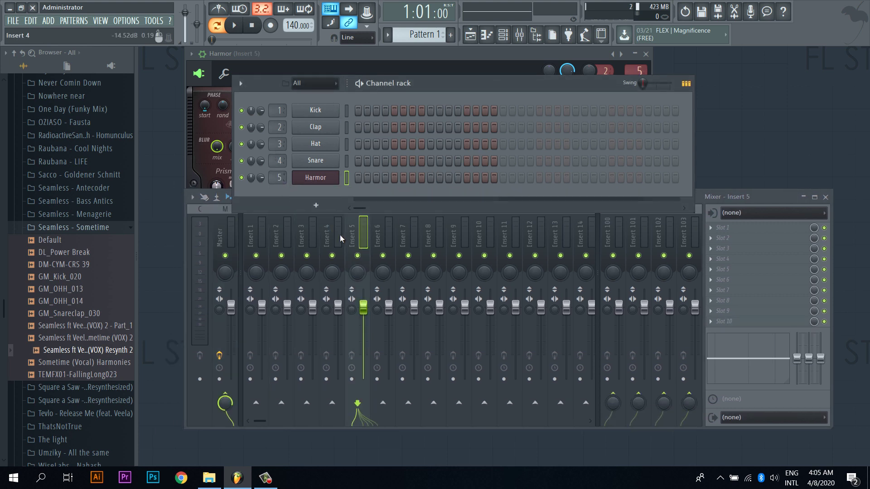
Step: Load Fruity Delay 2 into the first effect slot of Insert 5, lower its input volume and audition it
click(340, 235)
click(725, 228)
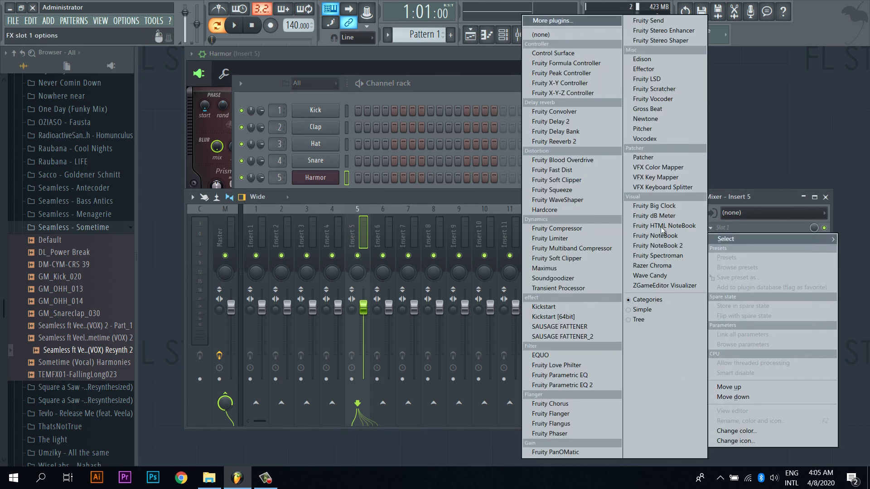
click(551, 121)
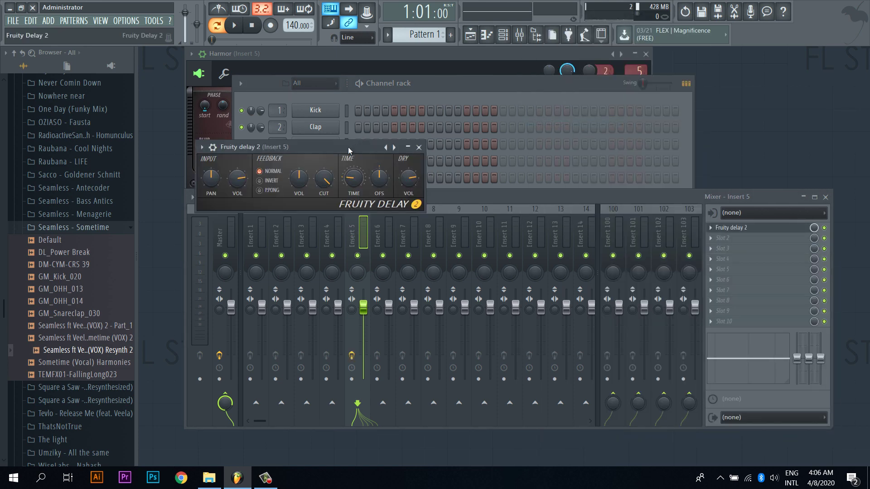
drag(348, 151, 483, 212)
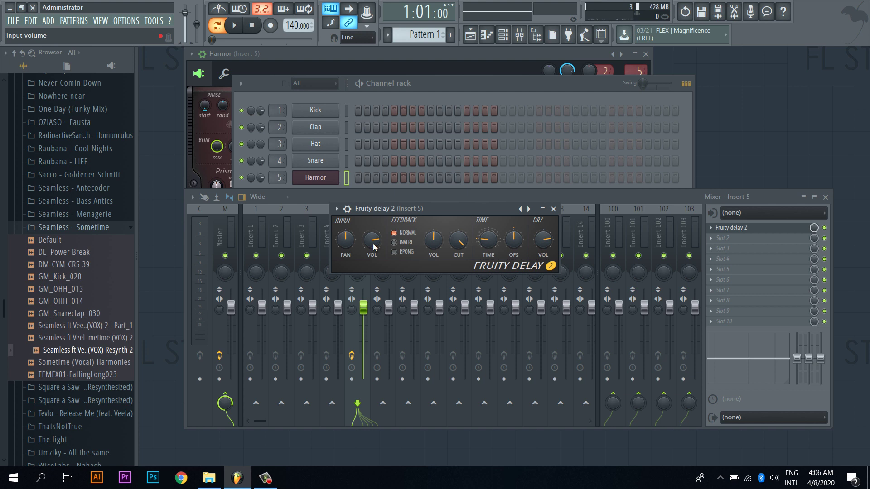
key(n)
key(n)
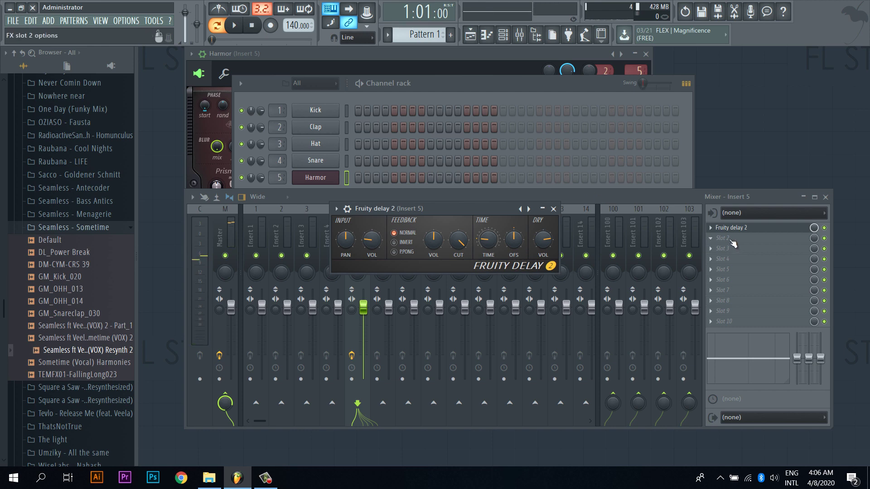
Step: Load Fruity Reeverb 2 into the second effect slot of Insert 5 and set its dry level to 90 %
click(731, 240)
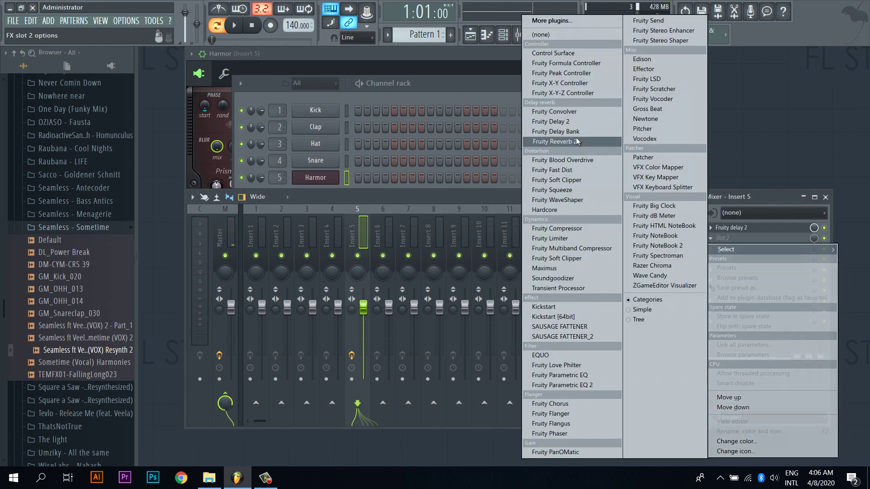
click(554, 142)
drag(439, 195, 503, 187)
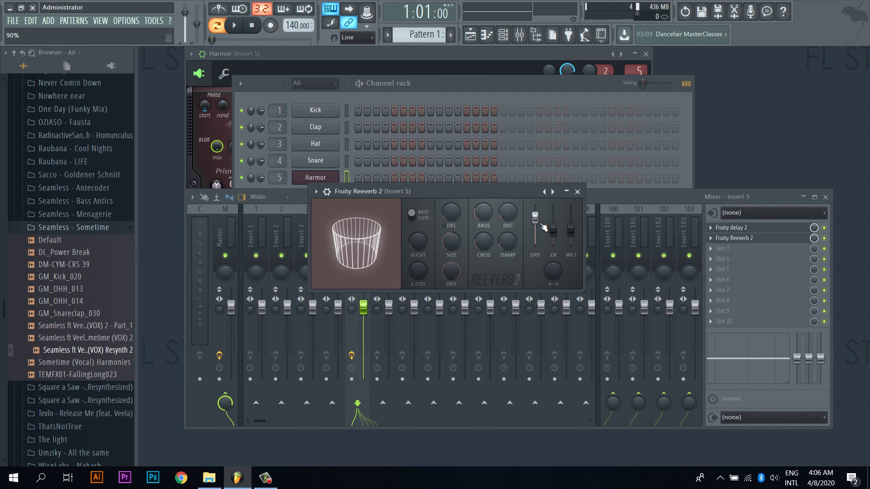
Step: Play a short test melody on Harmor to hear the vocal sound through the delay and reverb
key(b)
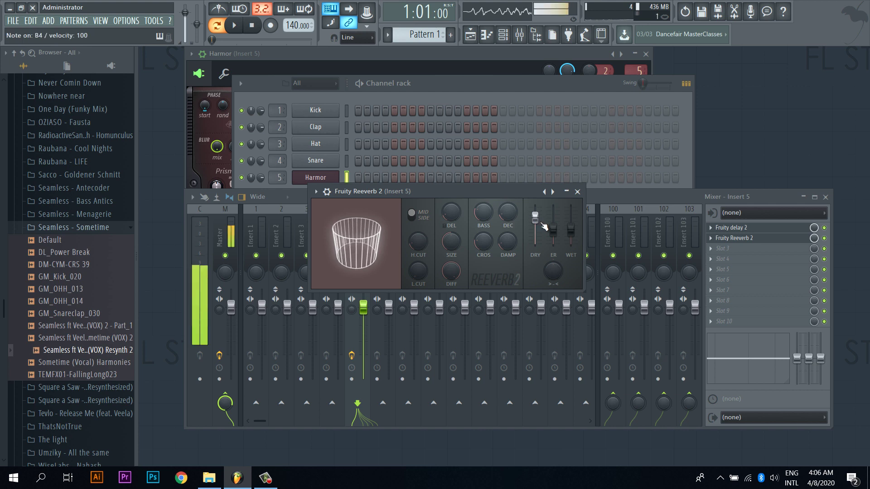
key(n)
key(b)
key(m)
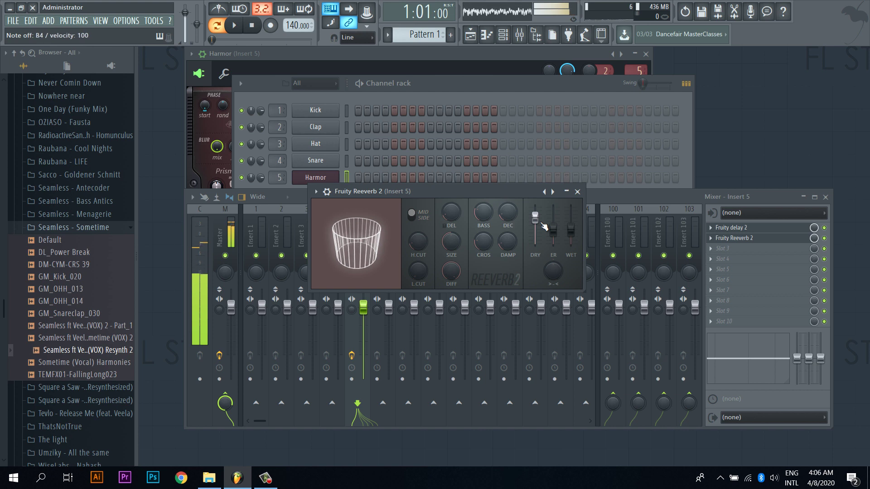
key(b)
key(n)
key(m)
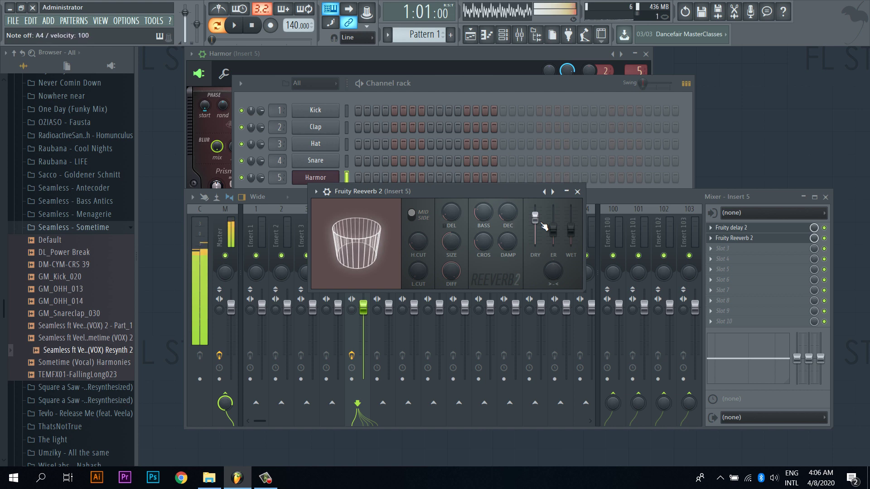
key(comma)
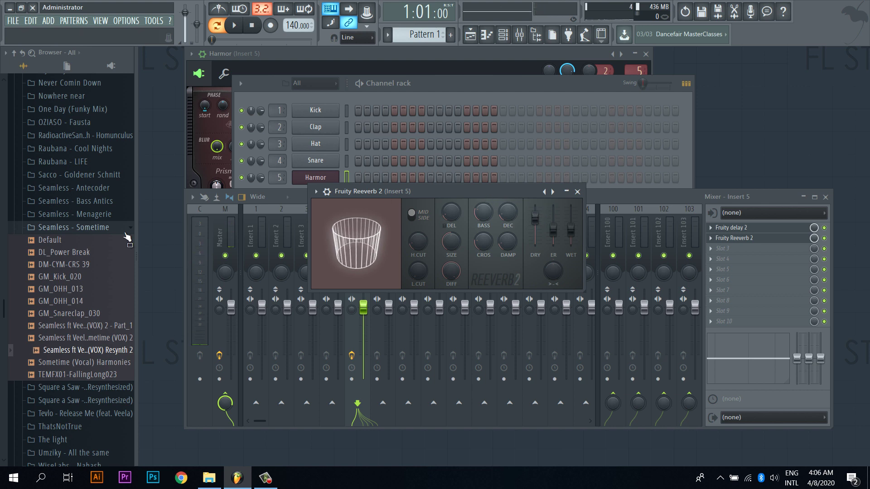
Step: Collapse the Seamless - Sometime folder in the browser
click(127, 233)
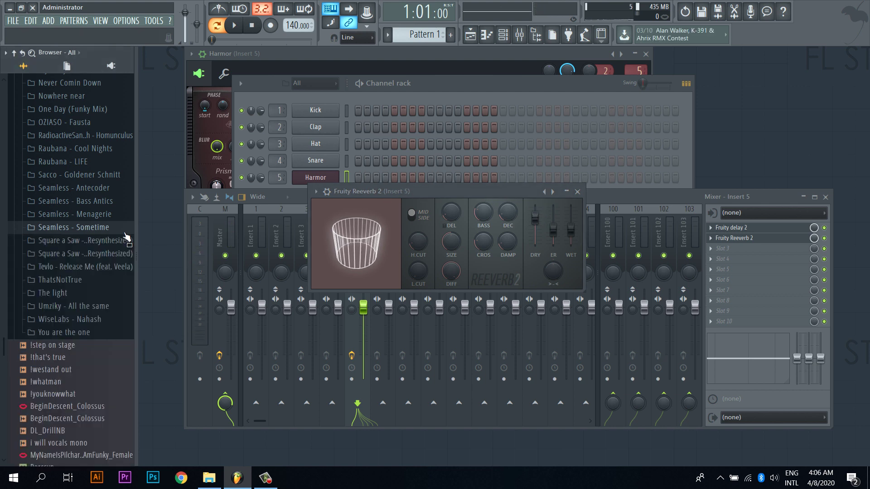
scroll(127, 237, up, 7)
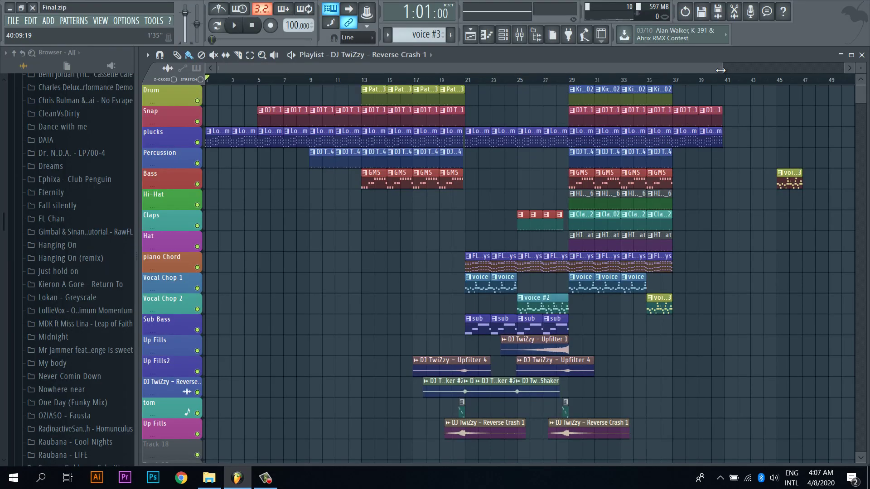
Step: Examine the finished arrangement and play the Kick 02 pattern from the channel rack
drag(721, 69, 635, 125)
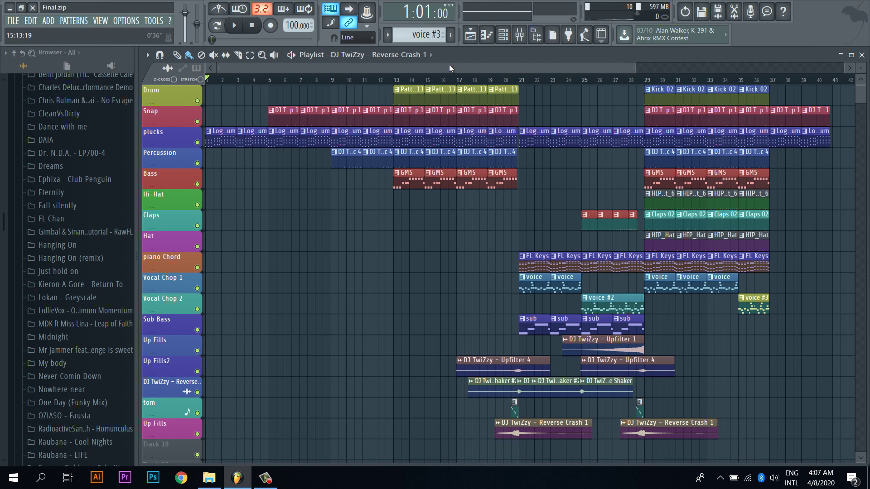
click(488, 37)
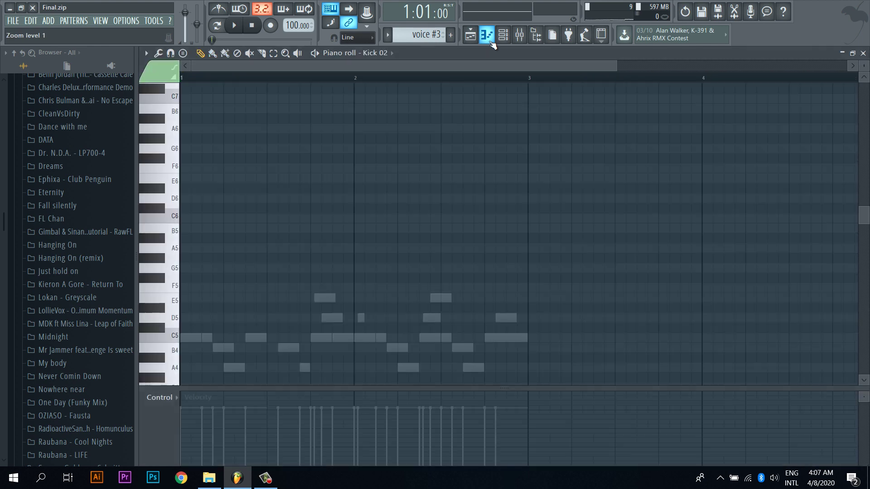
click(488, 36)
click(503, 36)
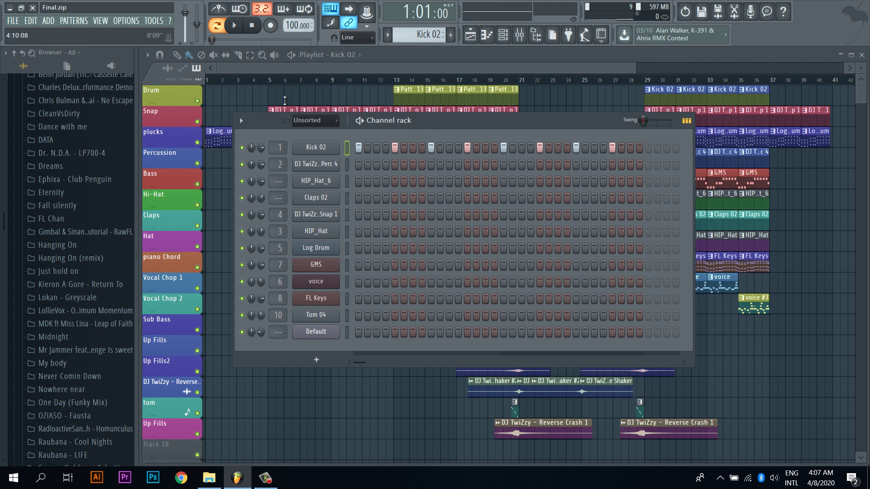
key(space)
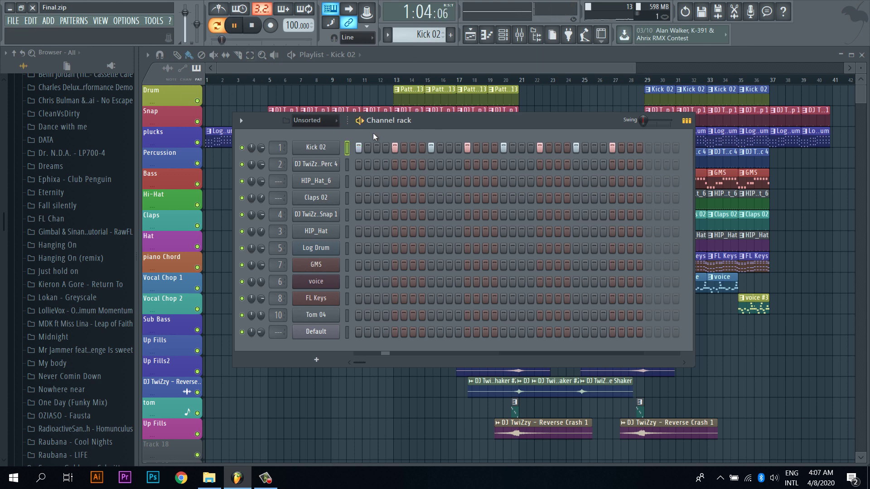
key(space)
Step: Switch to Pattern 13 and play its kick rhythm
click(388, 34)
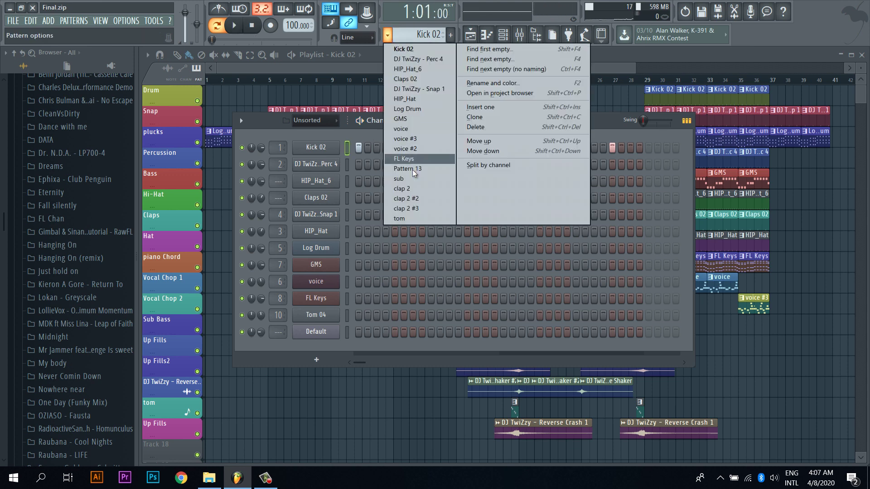
click(423, 167)
key(space)
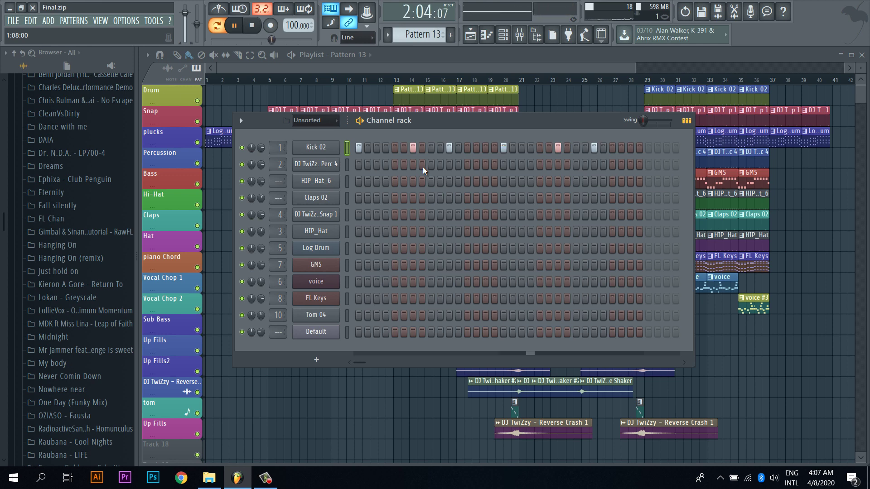
key(space)
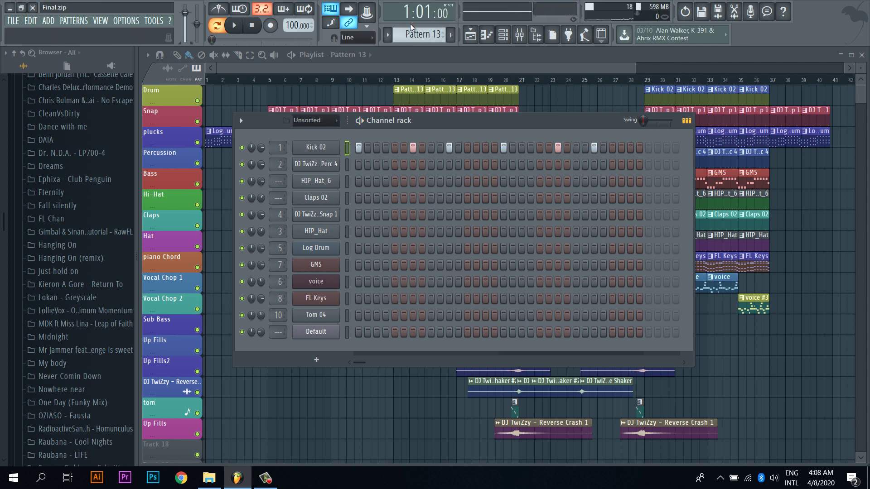
Step: Play the GMS bass pattern and look over its sound settings in the GMS synthesizer
click(387, 35)
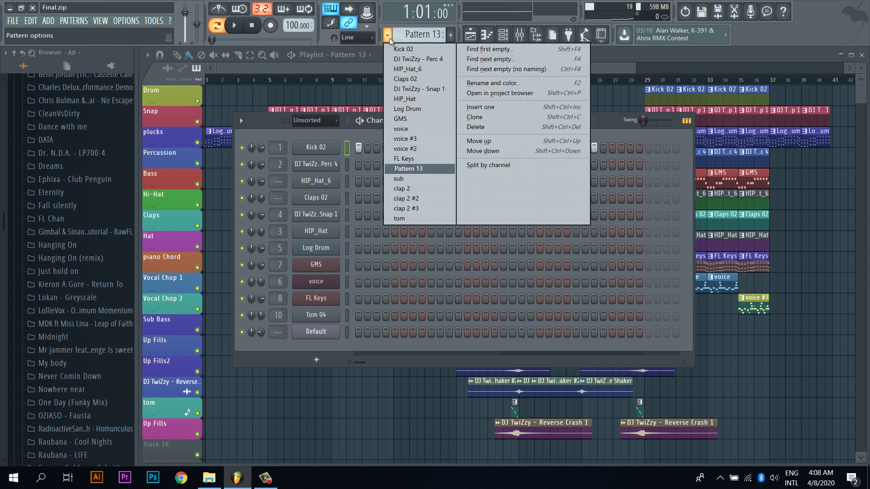
click(413, 117)
key(space)
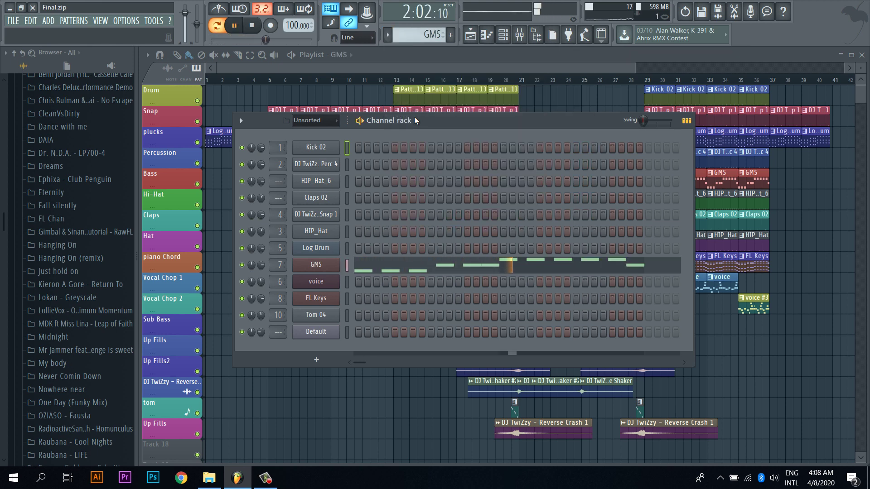
key(space)
click(317, 264)
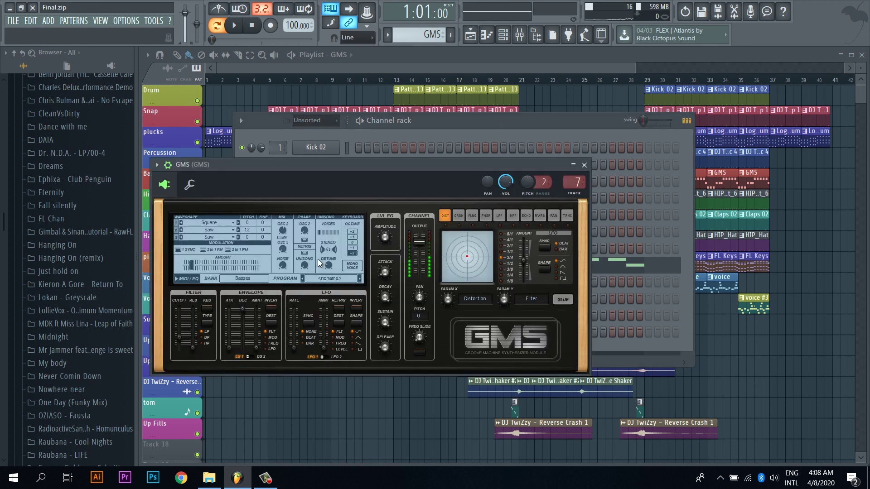
drag(467, 167, 484, 176)
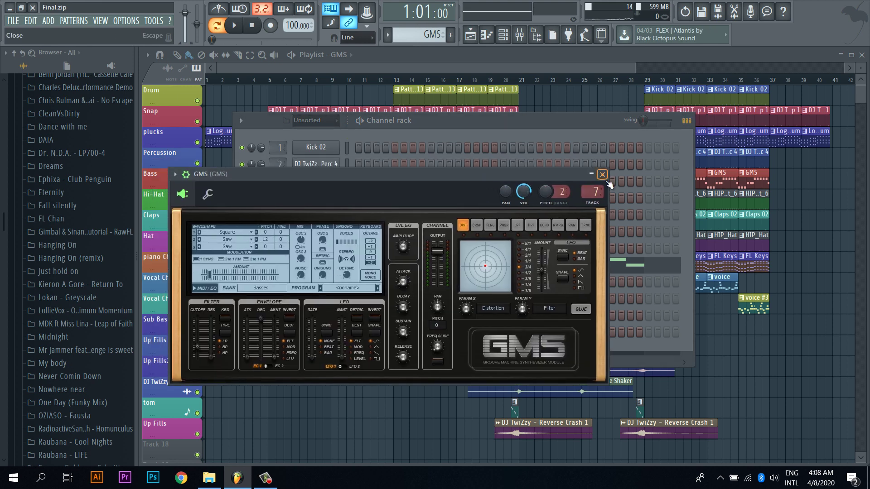
click(602, 174)
Step: Play the Log Drum pattern and examine its Fruity DX10 synth settings
click(388, 34)
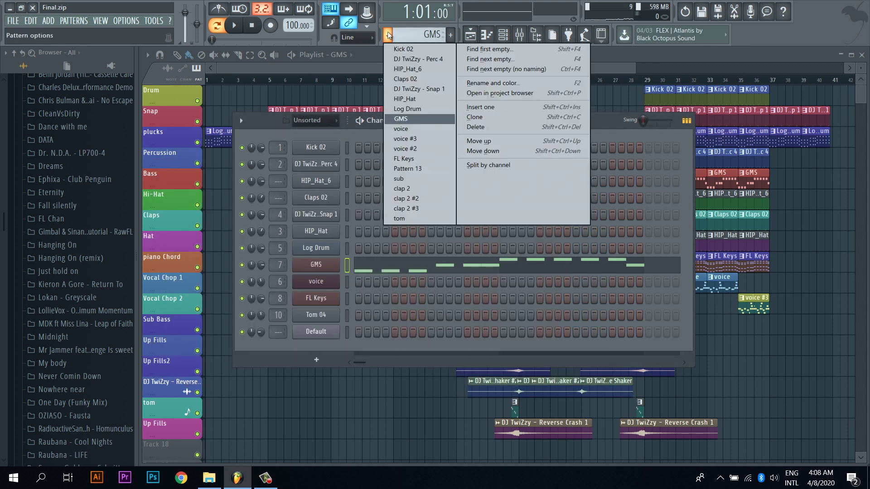
click(414, 109)
key(space)
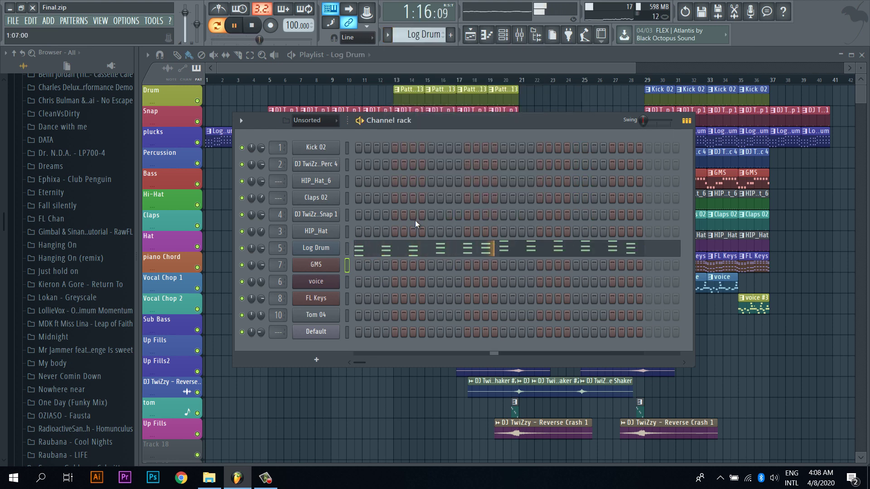
key(space)
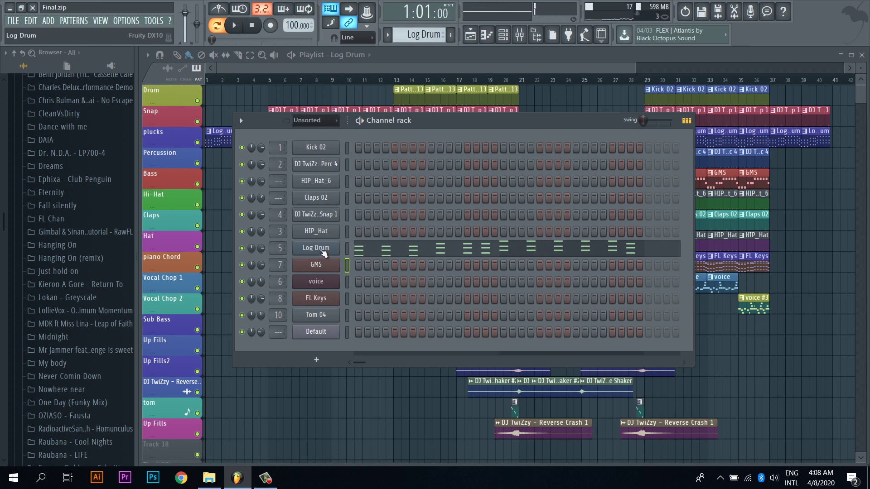
click(316, 248)
drag(317, 113, 385, 120)
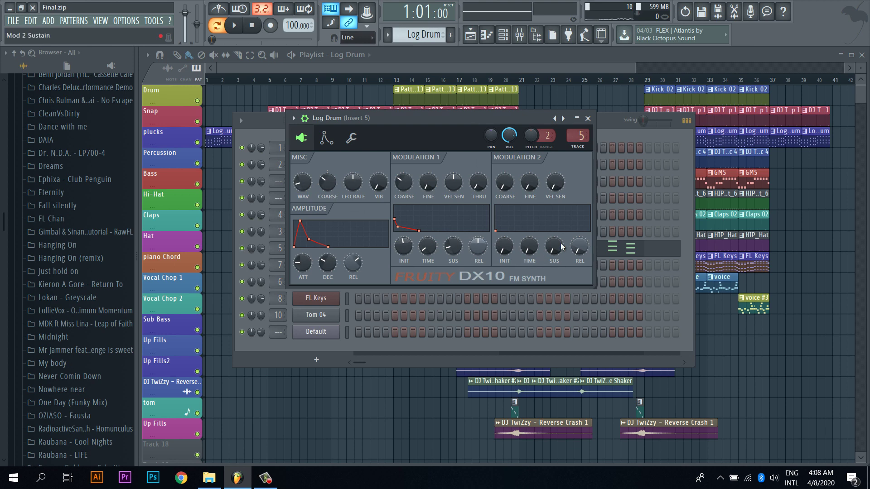
click(588, 118)
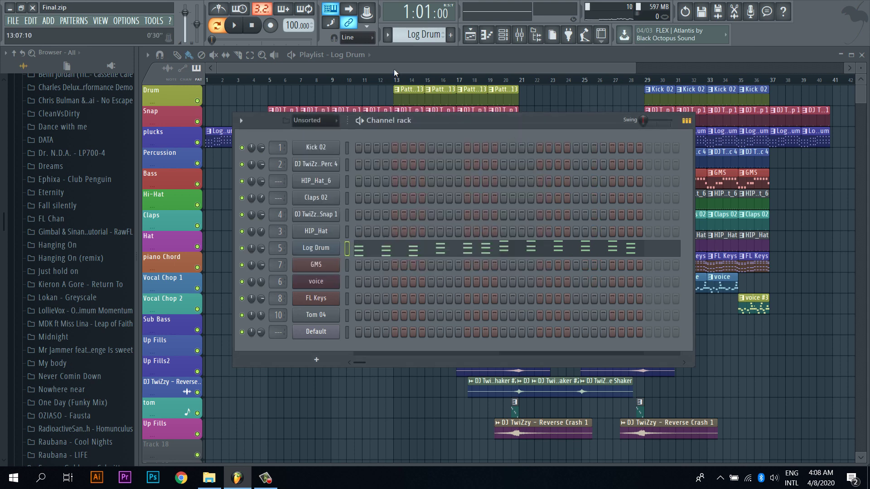
Step: Switch to the FL Keys pattern, view the piano instrument's settings and start playing its chords
click(388, 35)
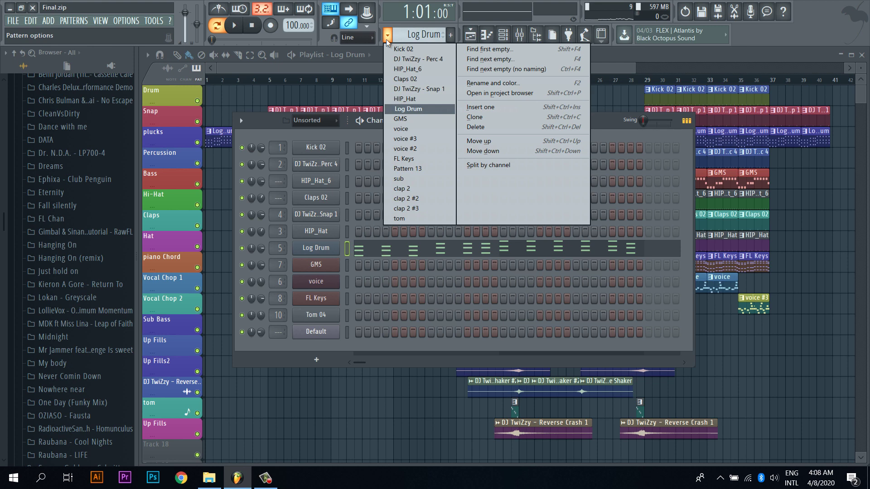
click(415, 159)
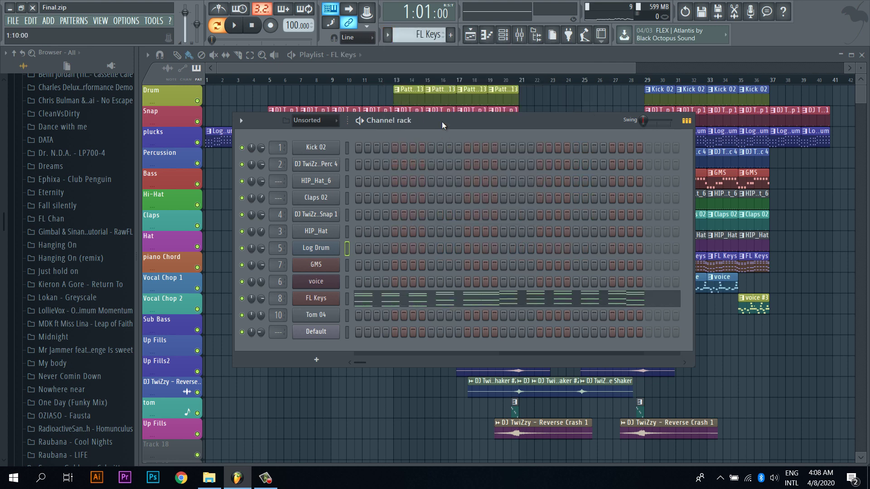
drag(442, 121, 497, 107)
click(383, 287)
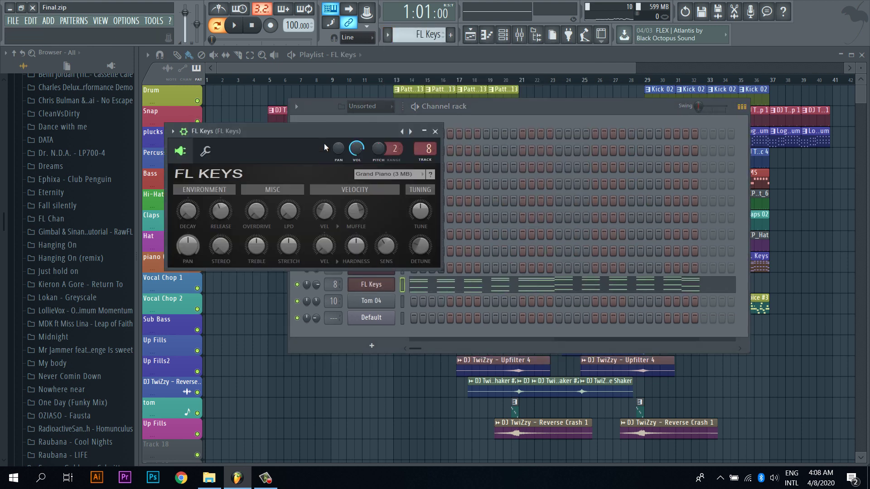
drag(321, 131, 445, 135)
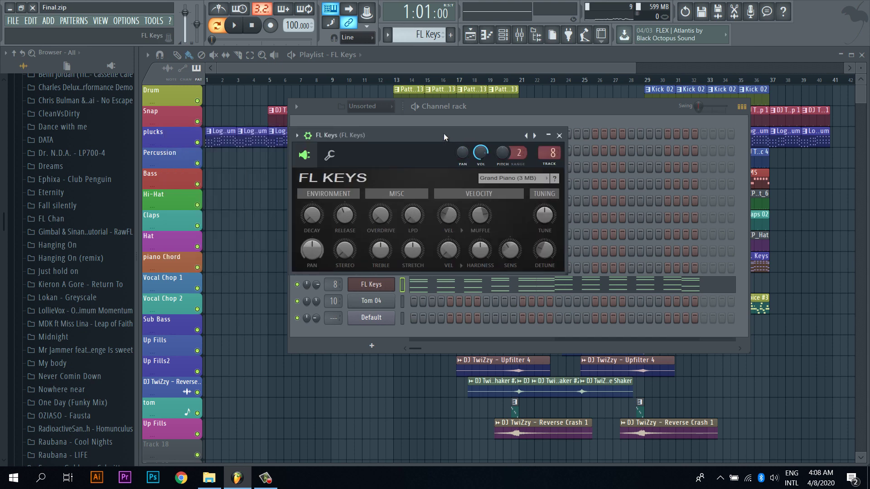
key(space)
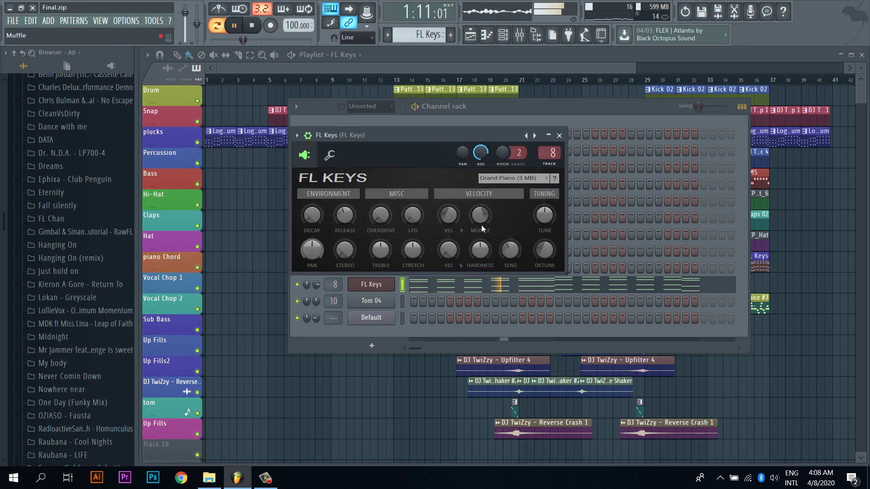
Step: Examine the FL Keys chord notes in the piano roll during playback and return to the playlist
click(560, 285)
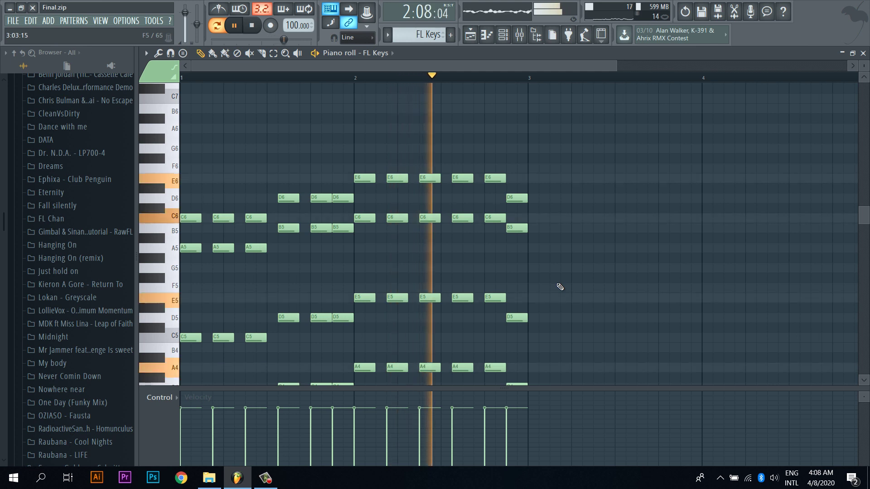
scroll(700, 190, down, 2)
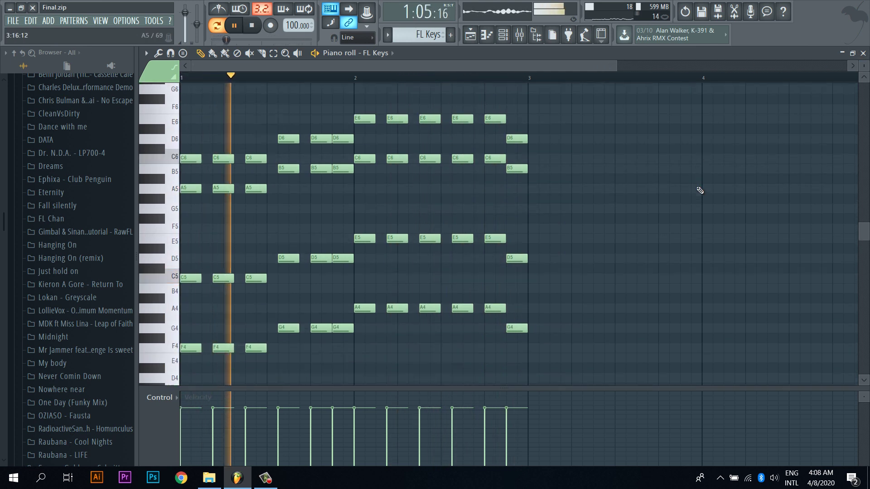
key(space)
key(F7)
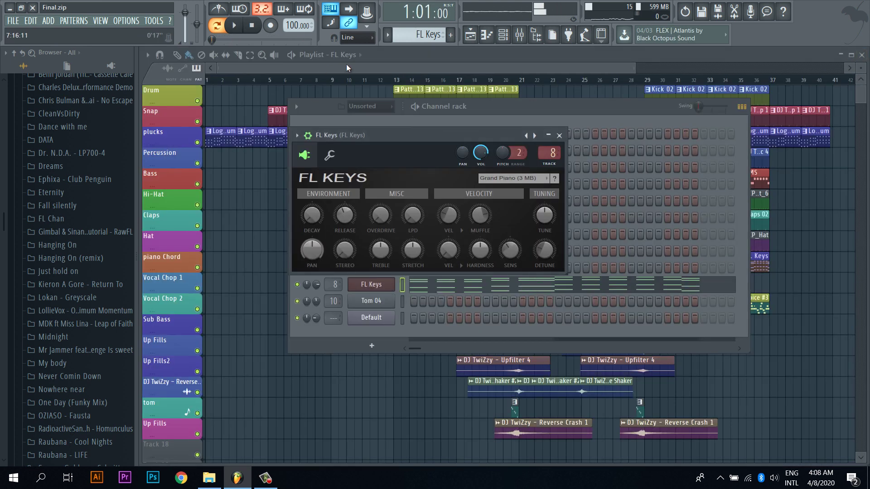
Step: Play the DJ TwiZzy - Perc 4 pattern and close the FL Keys instrument window
click(388, 35)
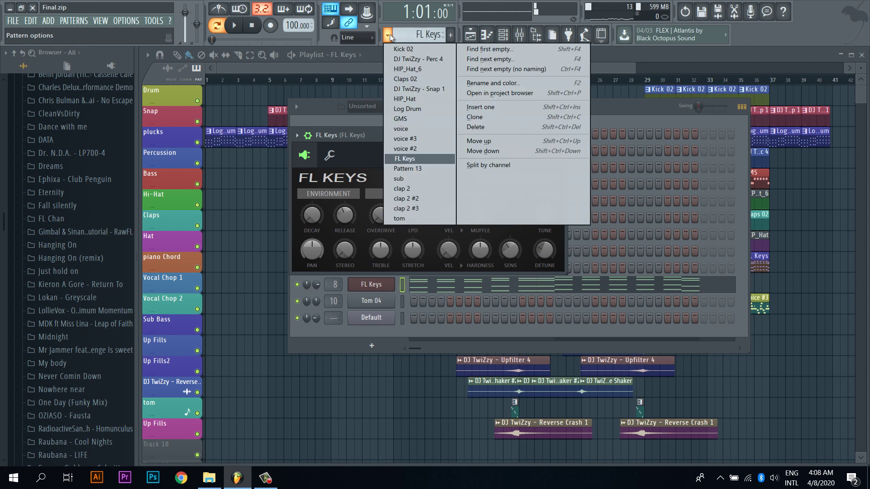
click(426, 57)
key(space)
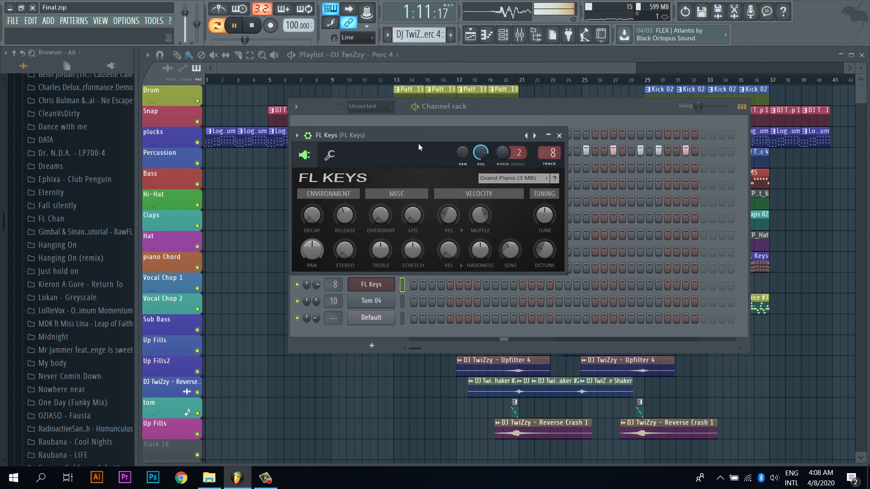
click(559, 136)
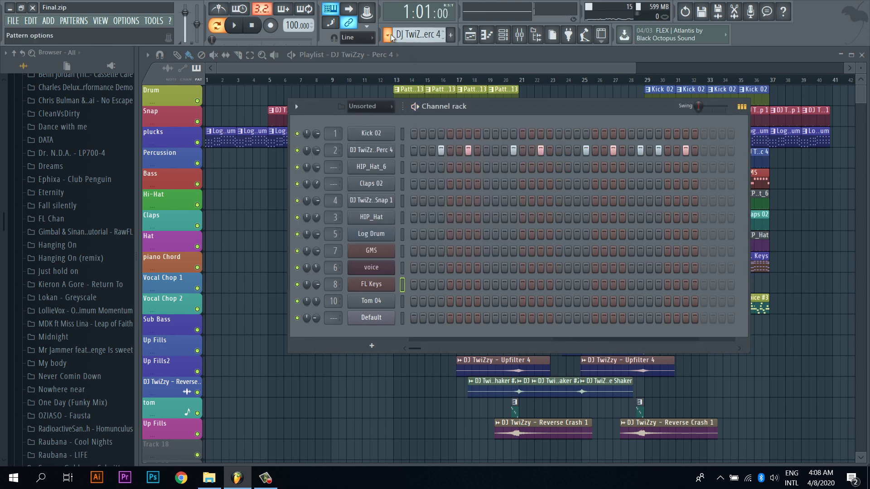
Step: View the HIP_Hat_6 pattern's steps and play the Claps 02 pattern
click(388, 35)
click(410, 74)
click(389, 35)
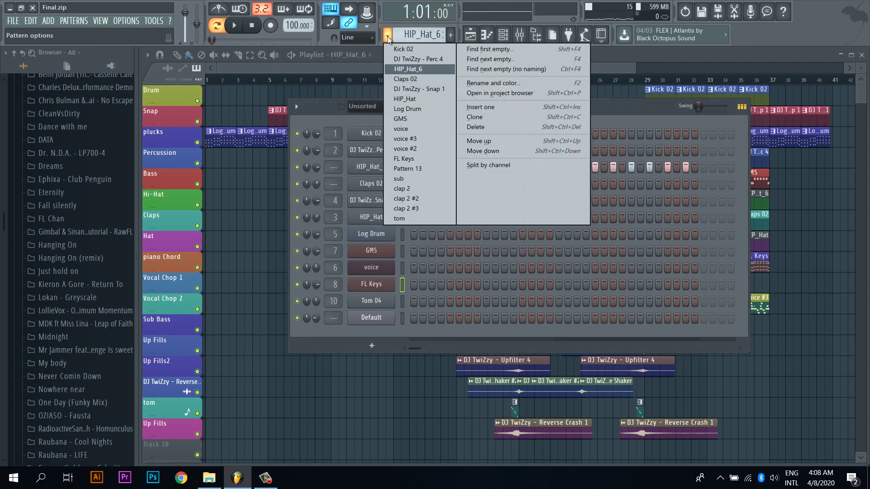
click(412, 84)
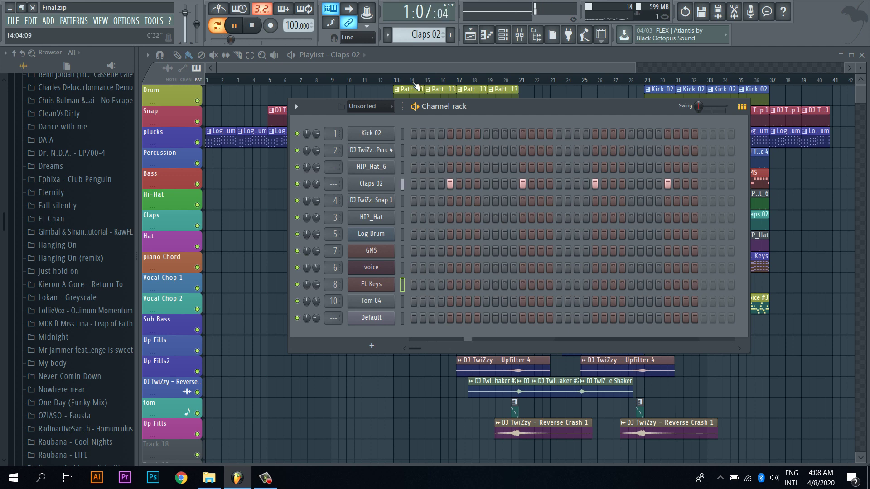
key(space)
Step: Switch to the DJ TwiZzy - Snap 1 pattern and play its snap rhythm
click(388, 35)
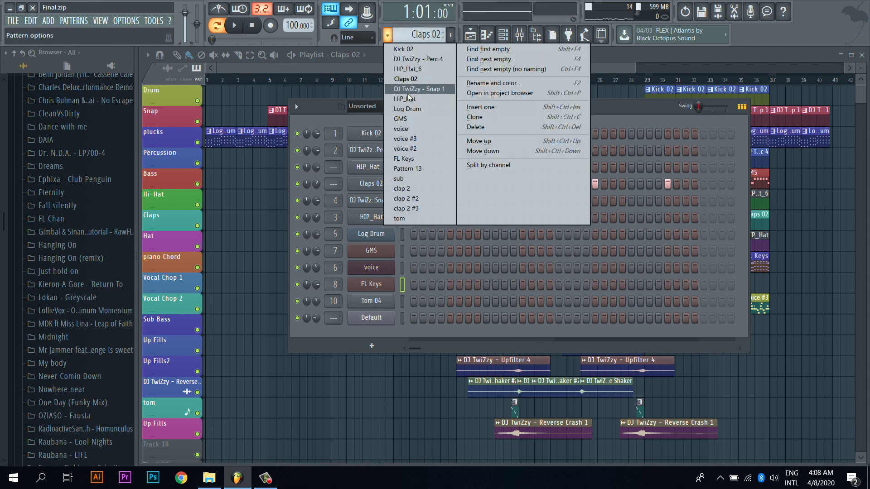
click(413, 92)
key(space)
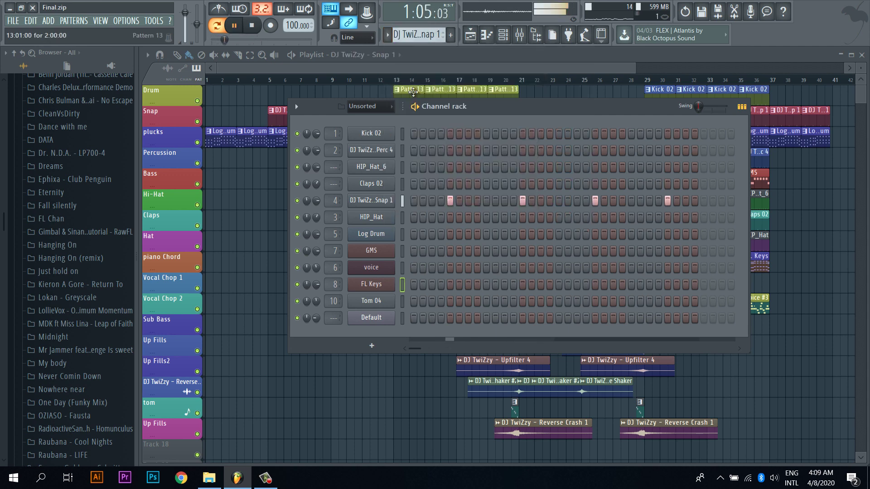
key(space)
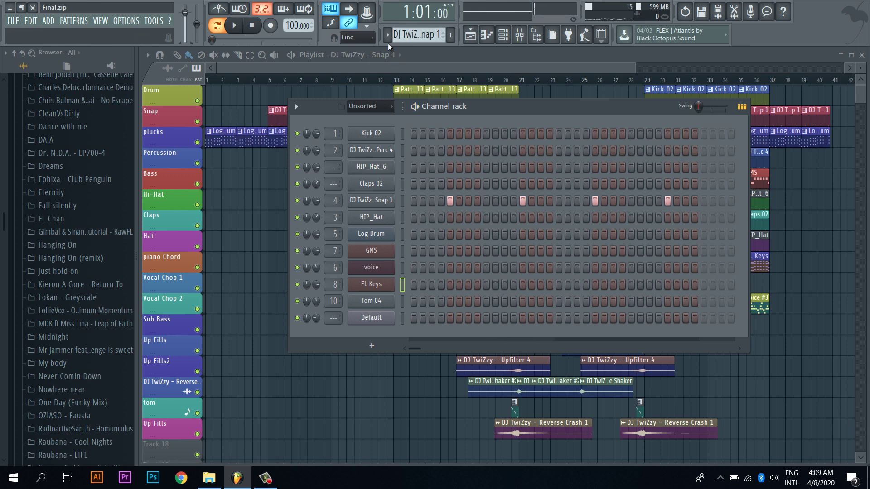
Step: Switch to the HIP_Hat pattern and play its hat rhythm
click(388, 36)
click(427, 96)
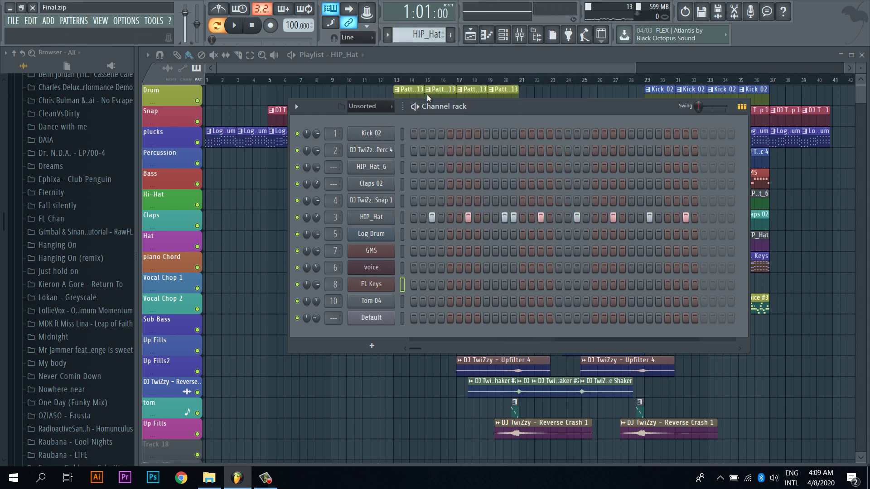
key(space)
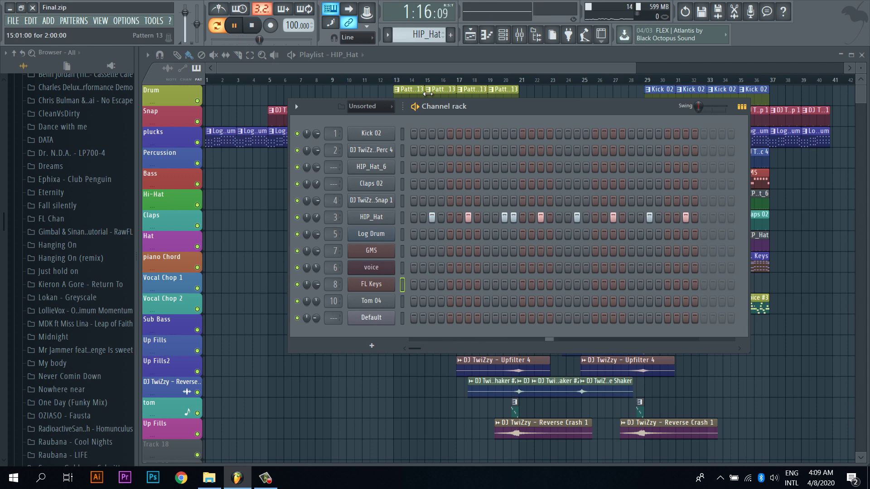
key(space)
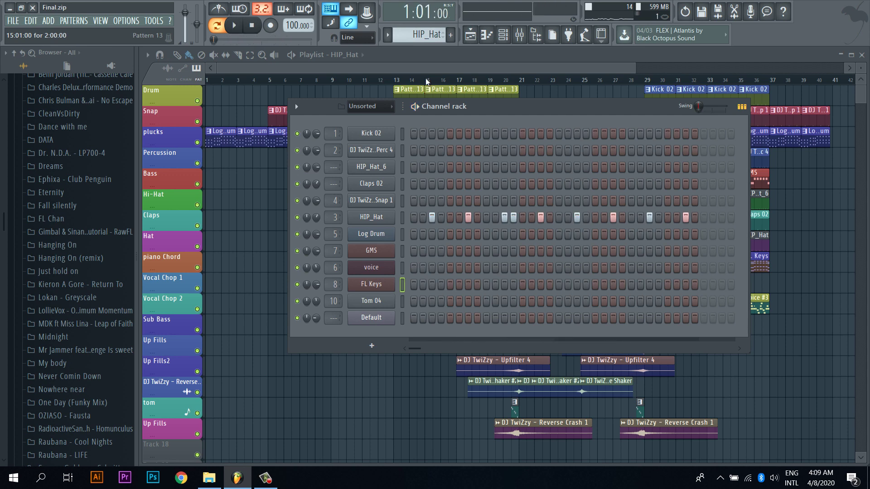
Step: Switch to the sub pattern and play its long bass notes
click(387, 36)
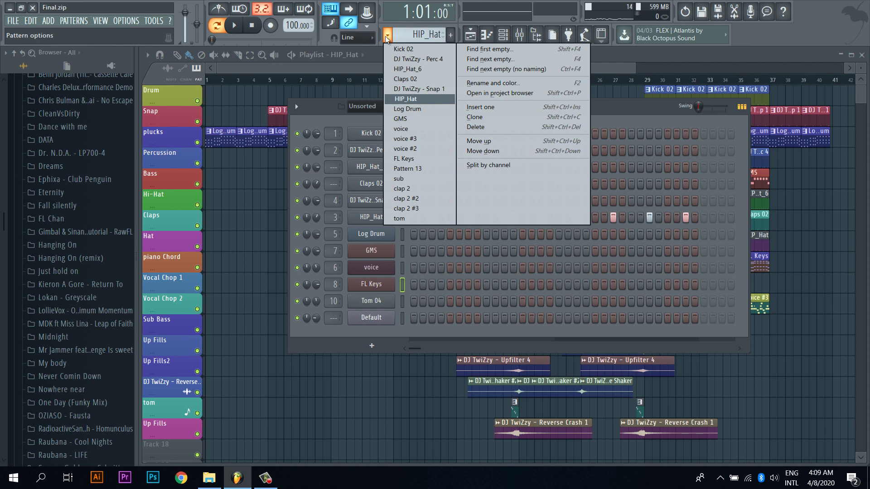
click(424, 178)
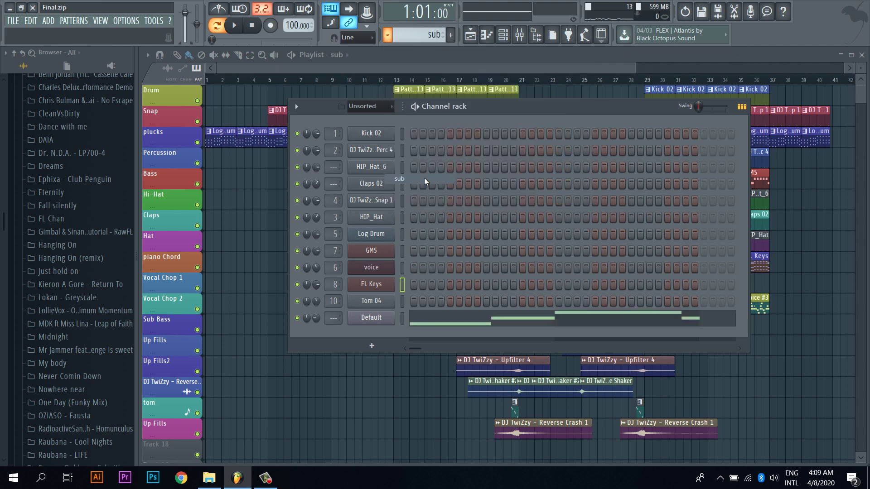
key(space)
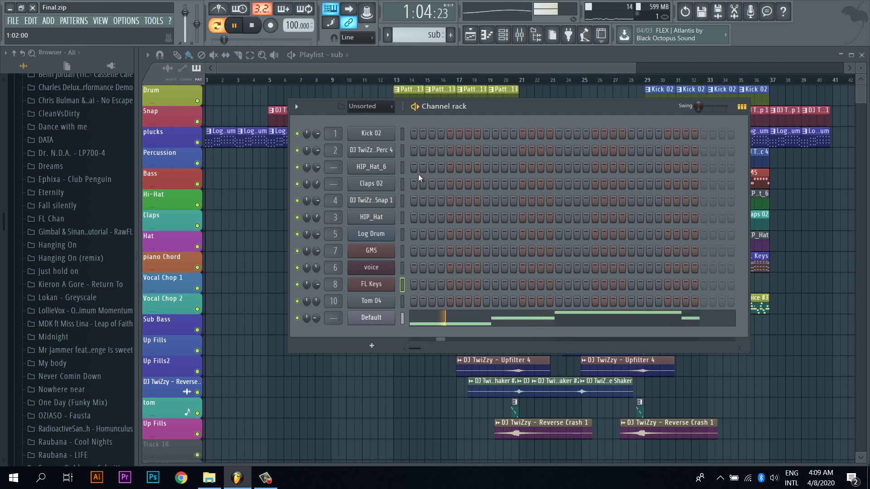
Step: Go through the clap 2, clap 2 #2 and clap 2 #3 patterns to review their clap rhythms
click(388, 36)
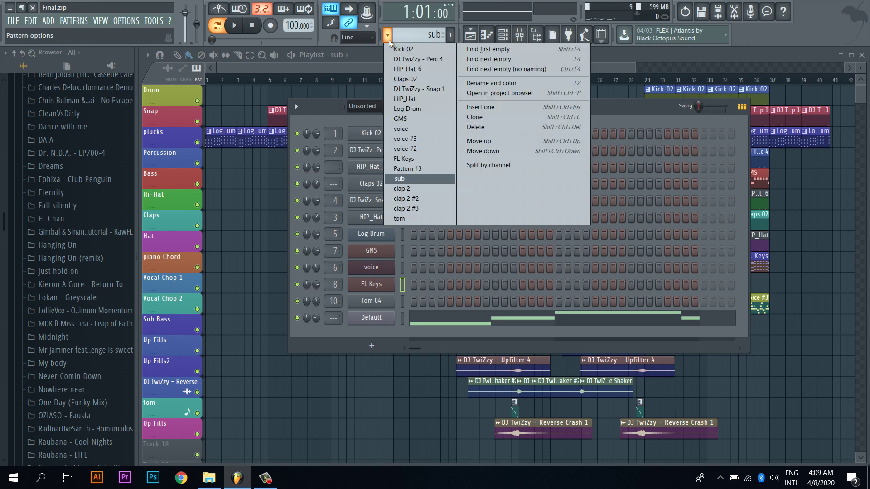
click(398, 191)
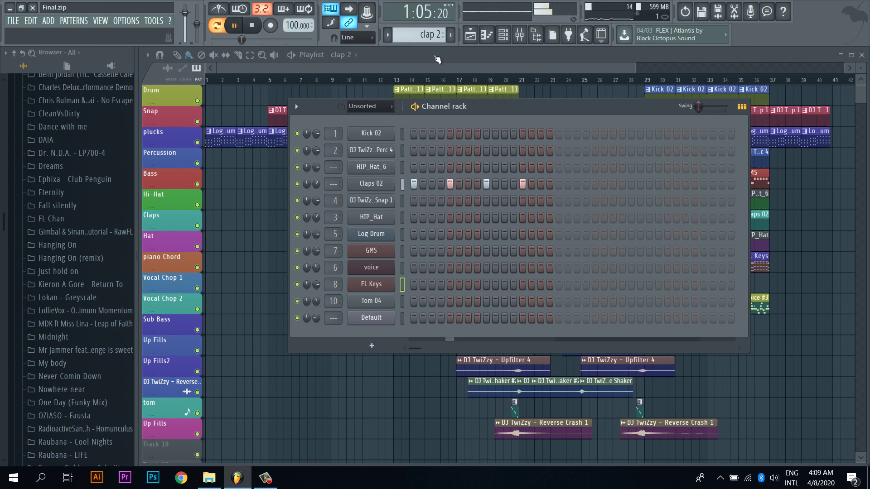
click(388, 35)
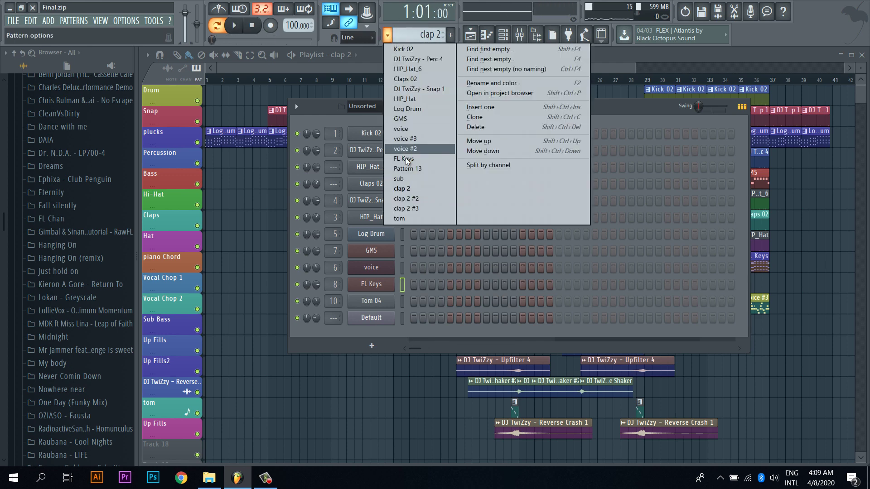
click(418, 201)
key(space)
click(388, 35)
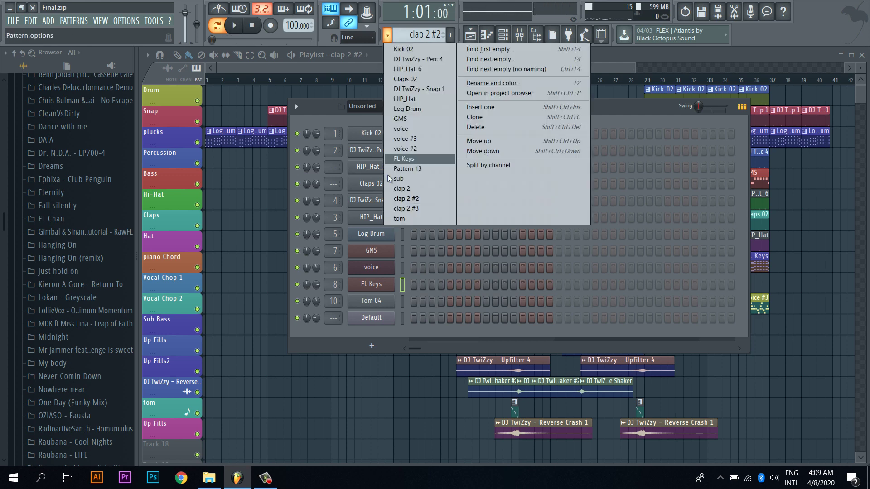
click(402, 209)
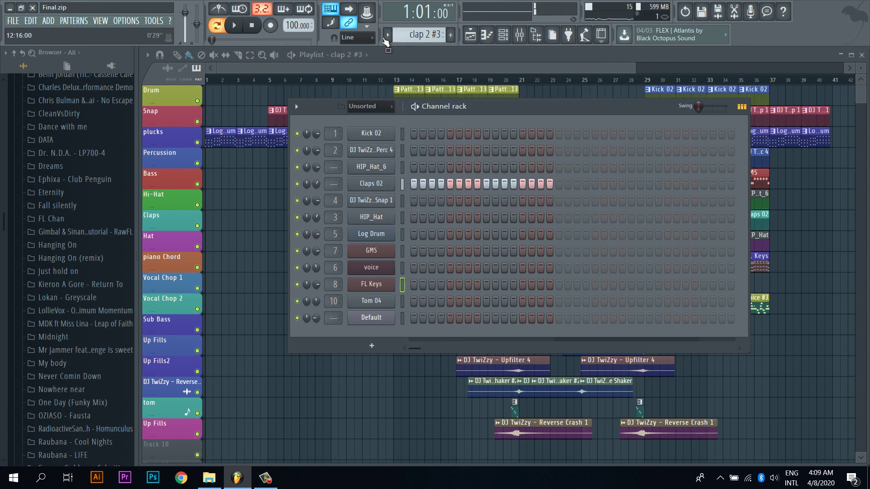
Step: Switch to the tom pattern and play its short tom fill
click(388, 36)
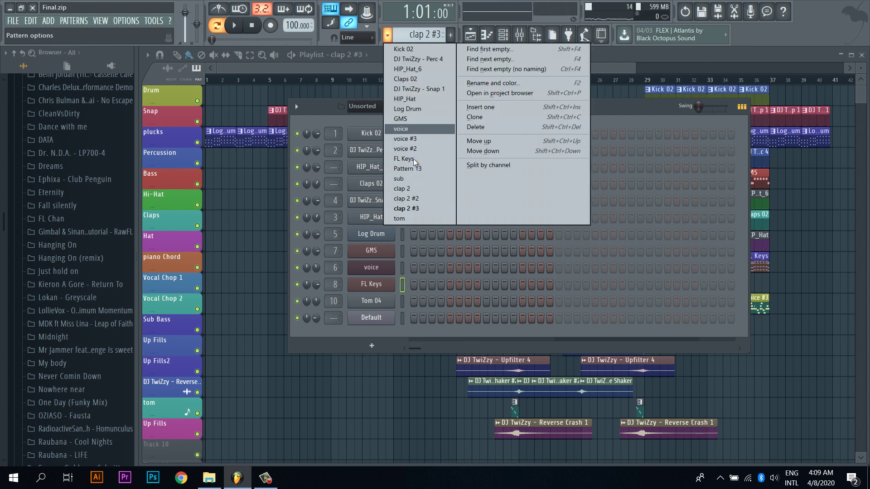
click(420, 216)
key(space)
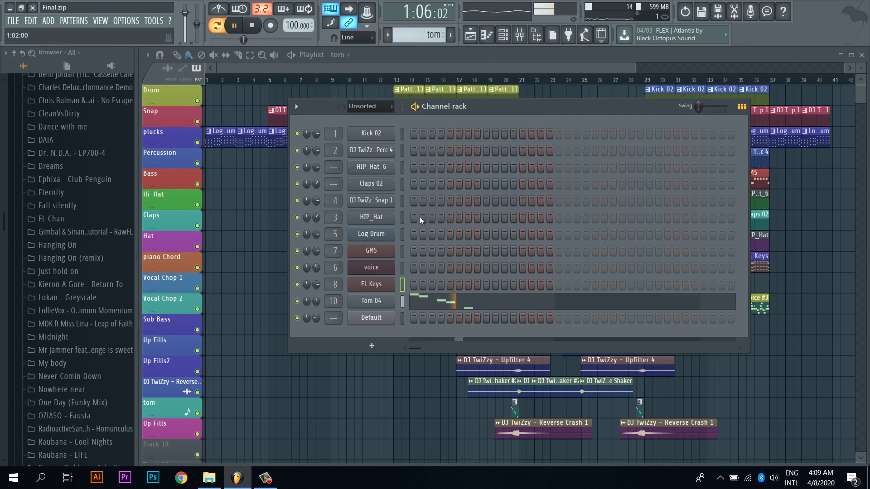
key(space)
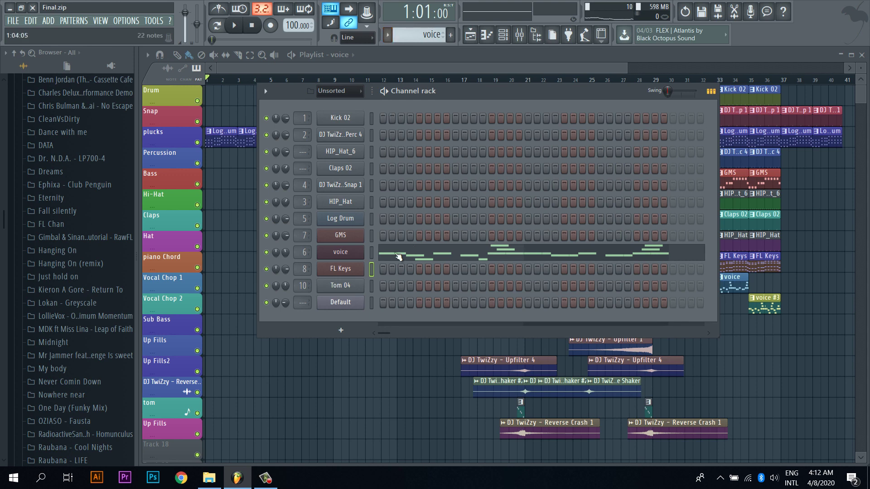
Step: Inspect the voice channel's Harmor effects and image views, and check the effects on its Chop 18 mixer track
click(340, 252)
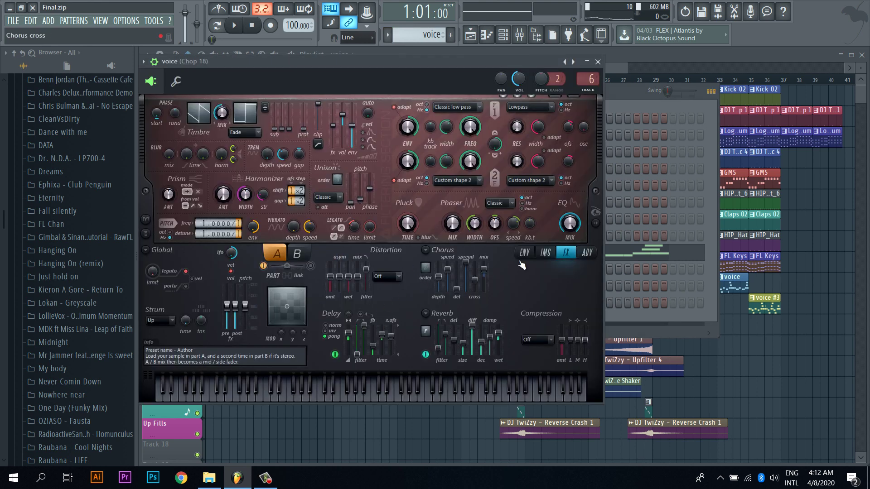
click(545, 253)
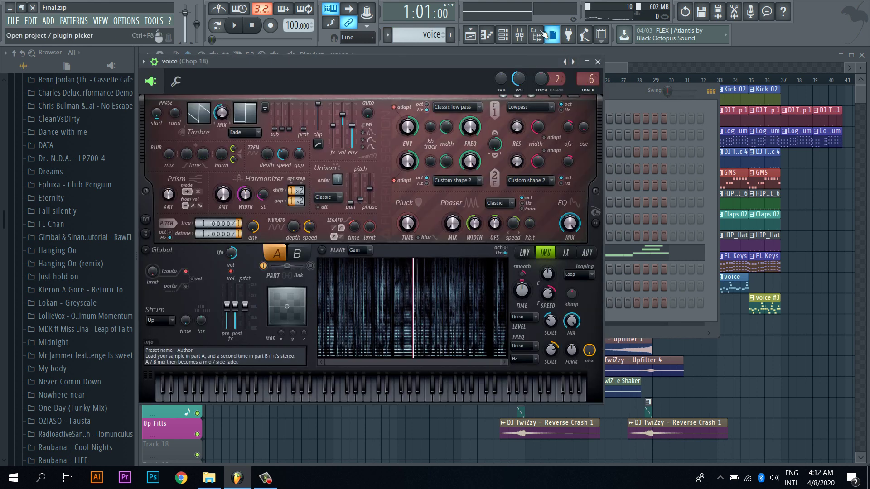
click(525, 41)
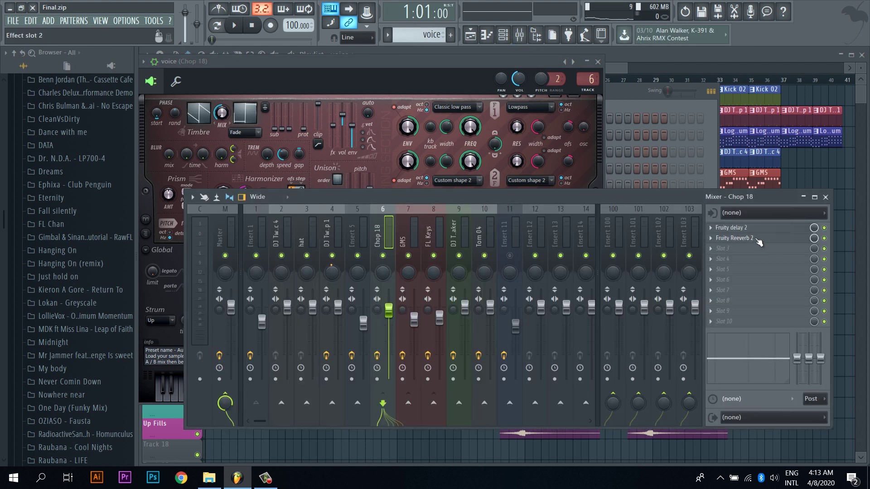
key(F9)
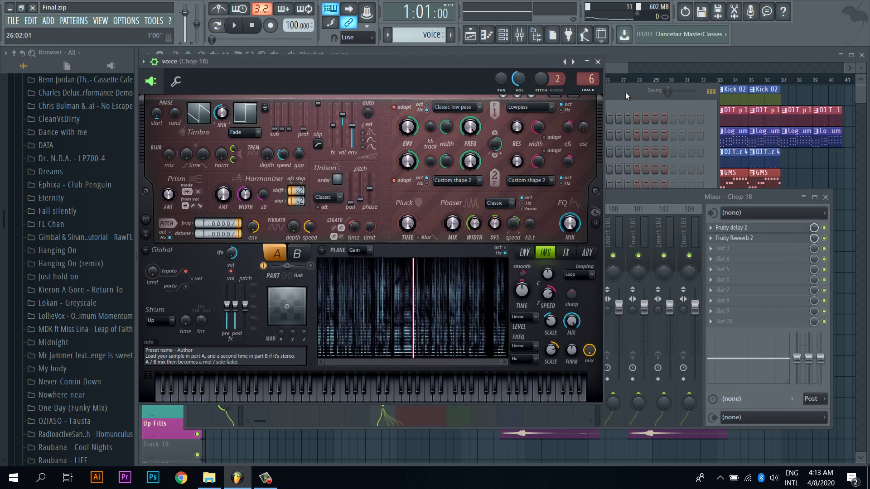
Step: Bring the channel rack back in front of the Harmor instrument and play the voice pattern
key(F6)
click(341, 252)
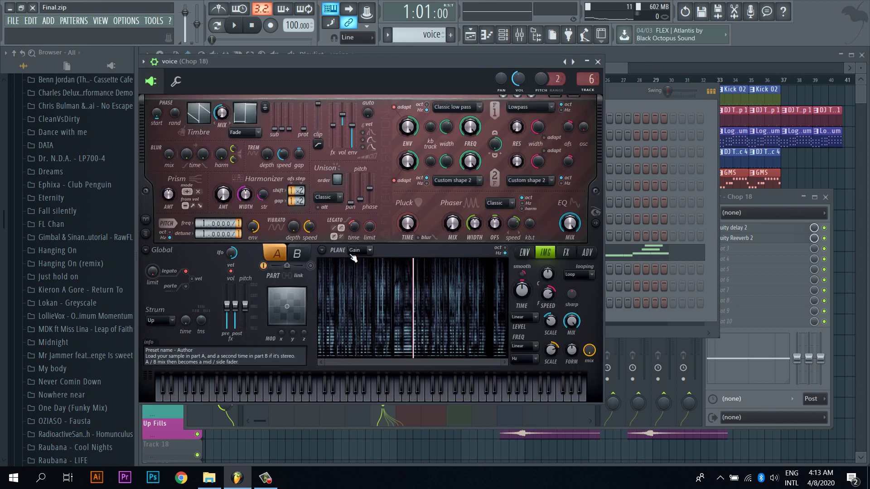
click(626, 103)
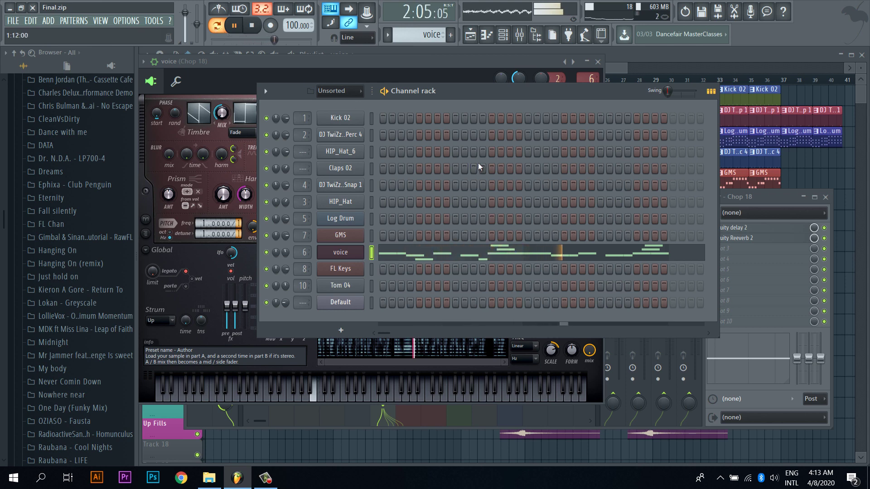
key(space)
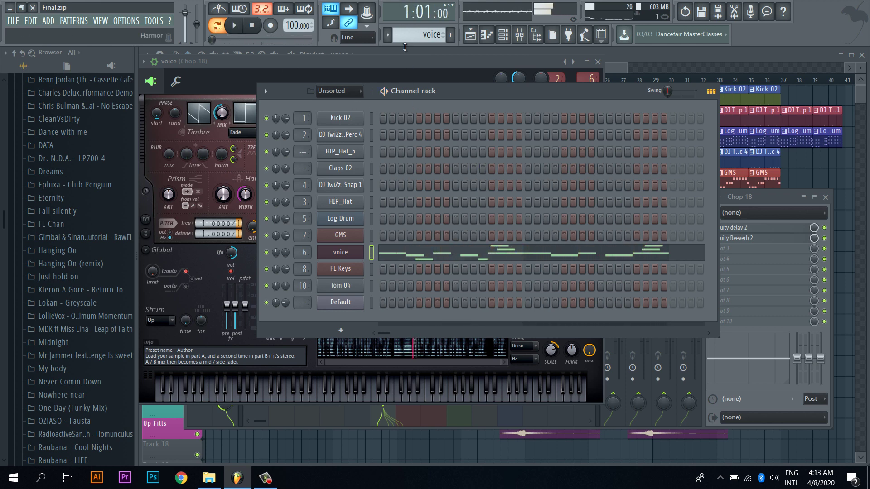
Step: Switch to the voice #2 pattern, play it and examine its notes in the piano roll
click(386, 35)
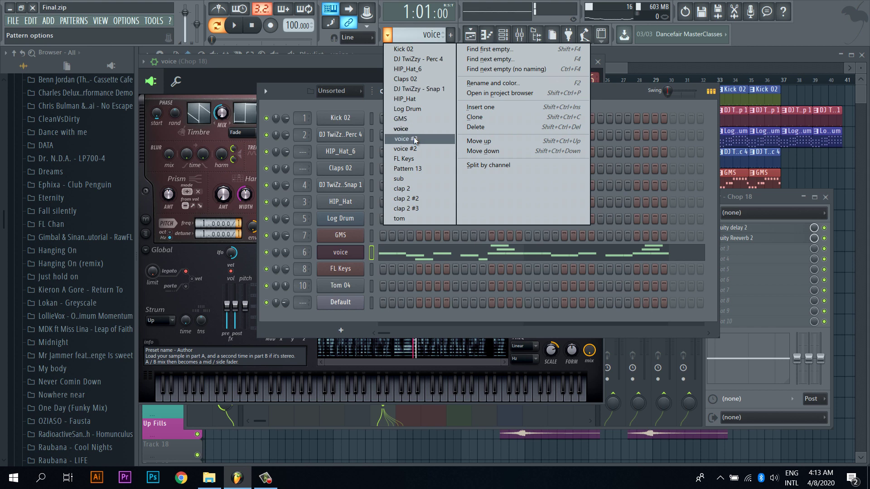
click(418, 148)
key(space)
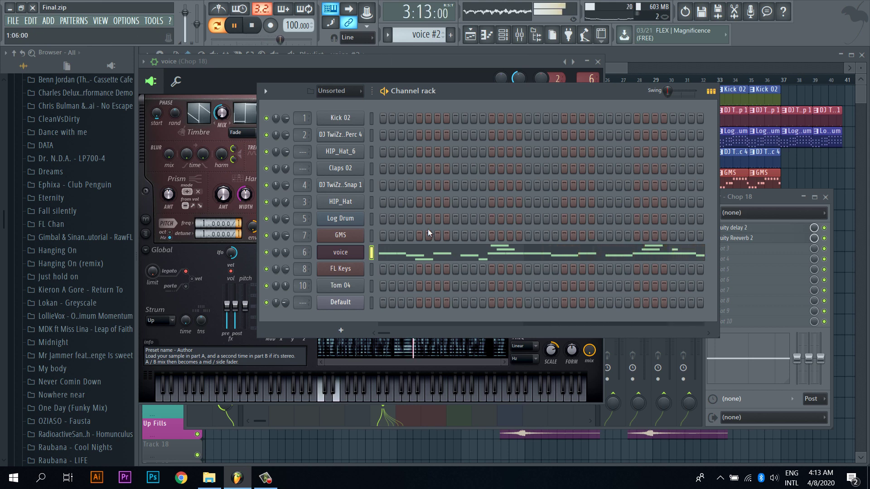
click(435, 257)
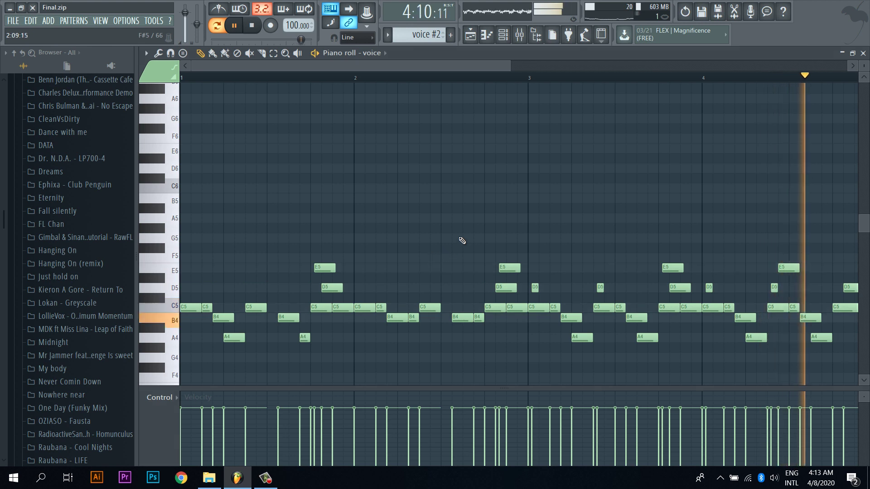
key(space)
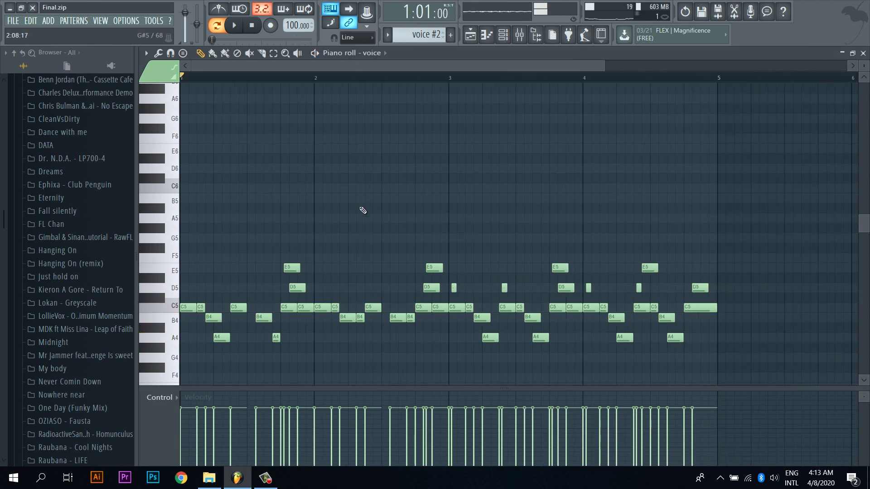
Step: Switch to the voice #3 pattern and play its notes in the piano roll
click(389, 35)
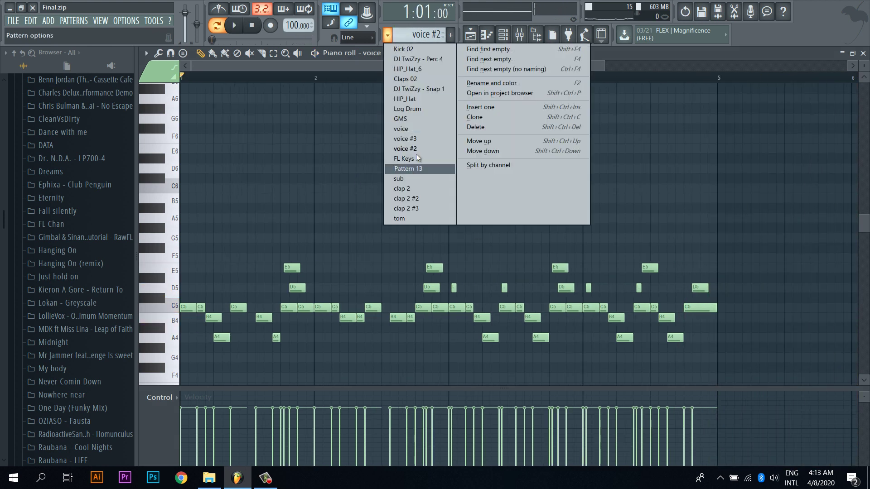
click(418, 140)
key(space)
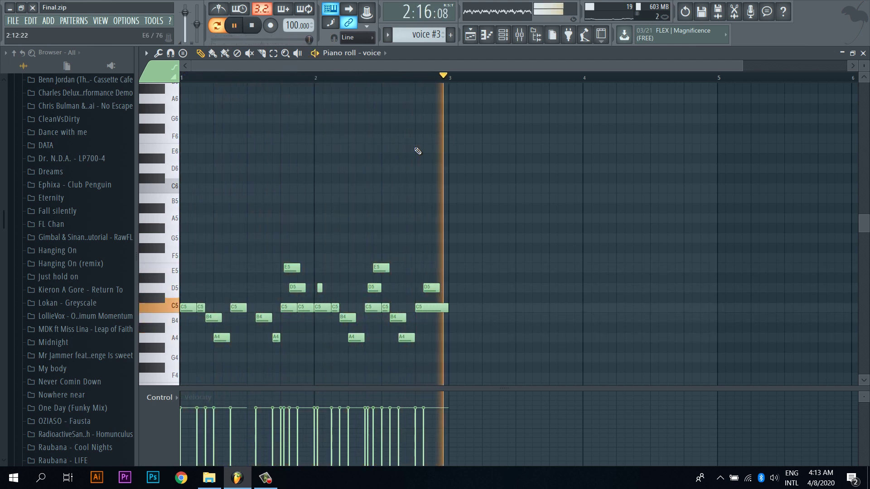
key(space)
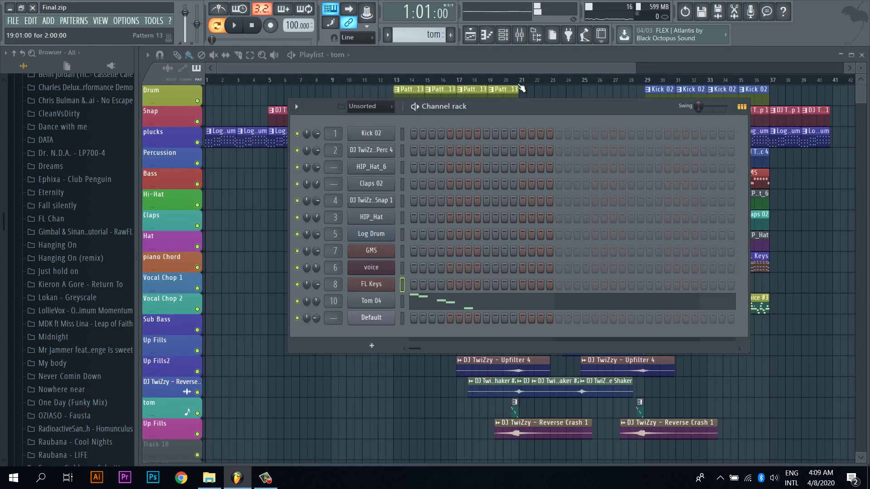
Step: Clear the channel rack and browser from the playlist view and play the full song from the start
click(526, 57)
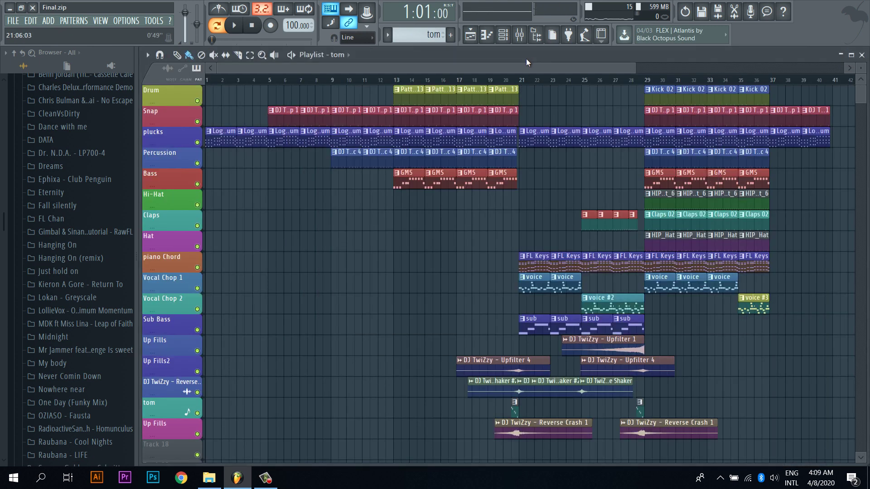
click(538, 35)
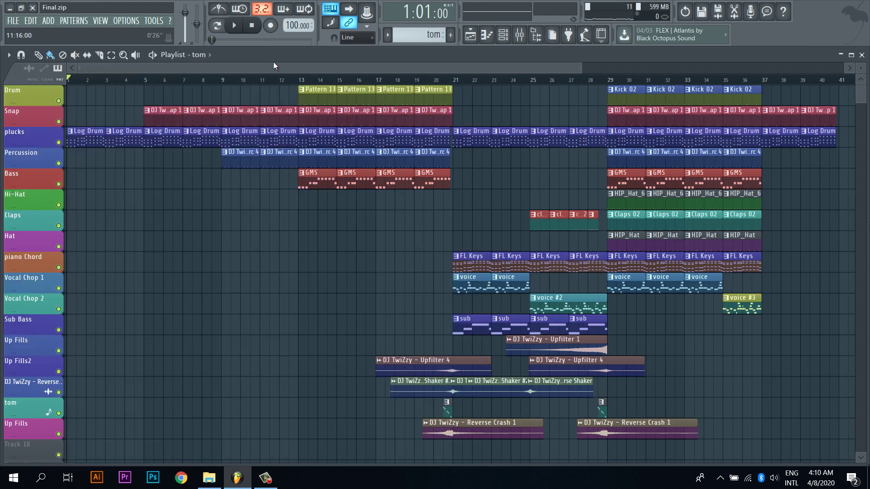
key(space)
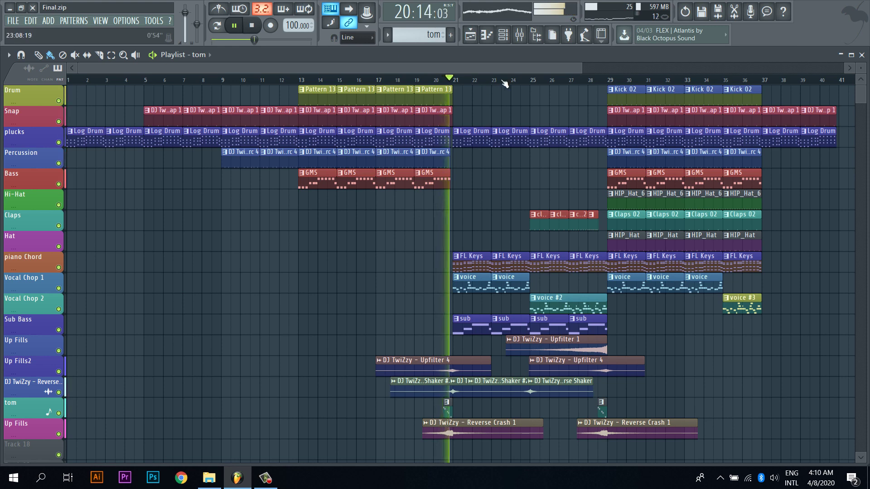
Step: Follow the song's playback from bar 21 to the end of the arrangement, and stop it past bar 41
scroll(504, 83, up, 5)
scroll(505, 83, up, 3)
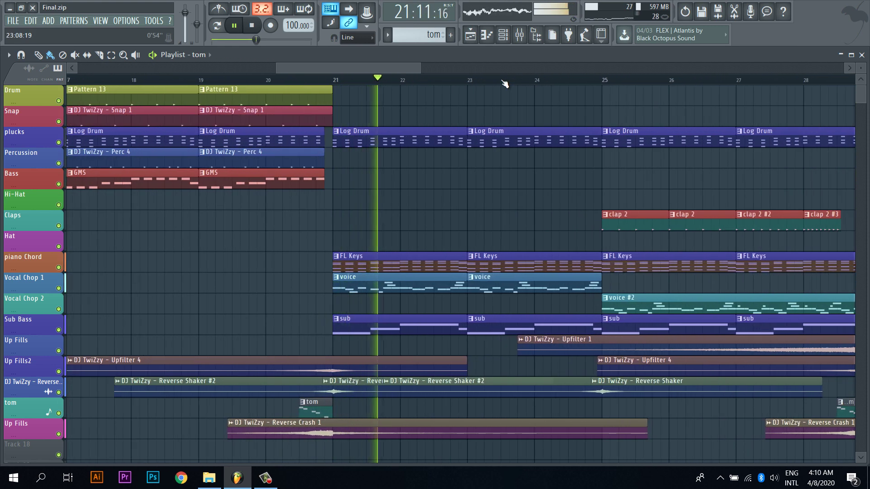
scroll(505, 84, down, 1)
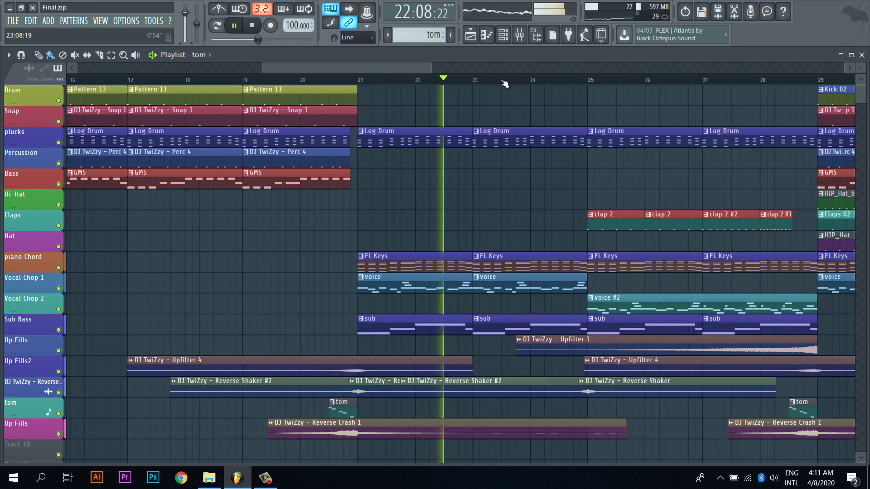
drag(420, 68, 497, 71)
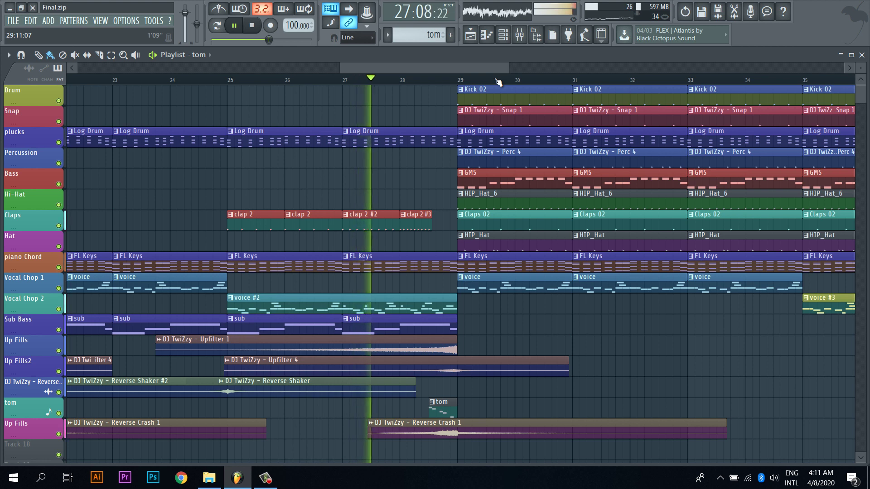
drag(493, 72, 532, 73)
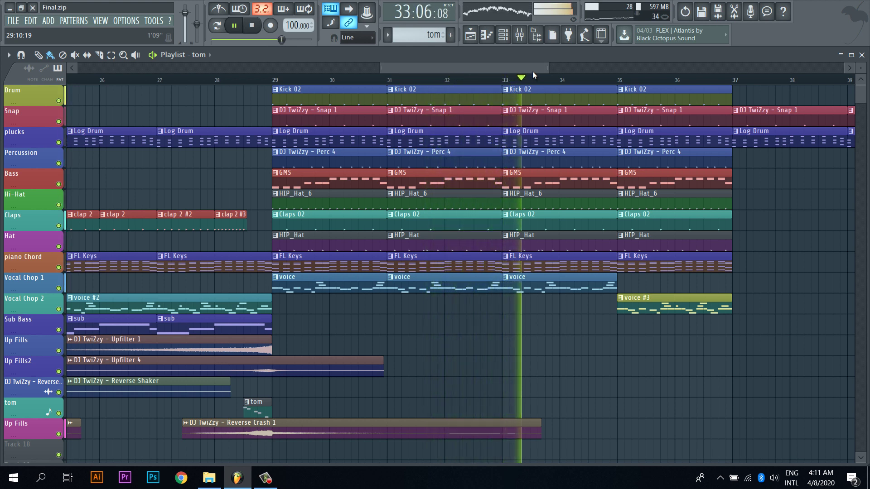
drag(533, 69, 602, 67)
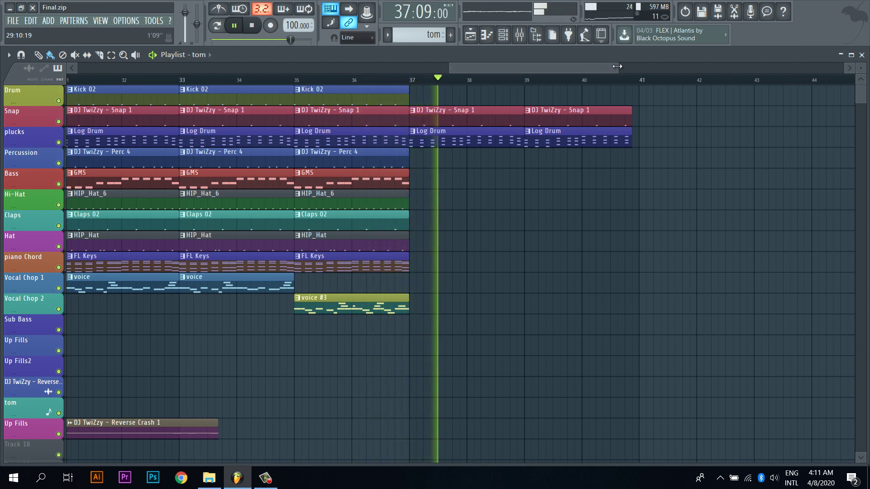
mouse_move(617, 67)
mouse_down()
mouse_move(637, 68)
mouse_move(621, 74)
mouse_up()
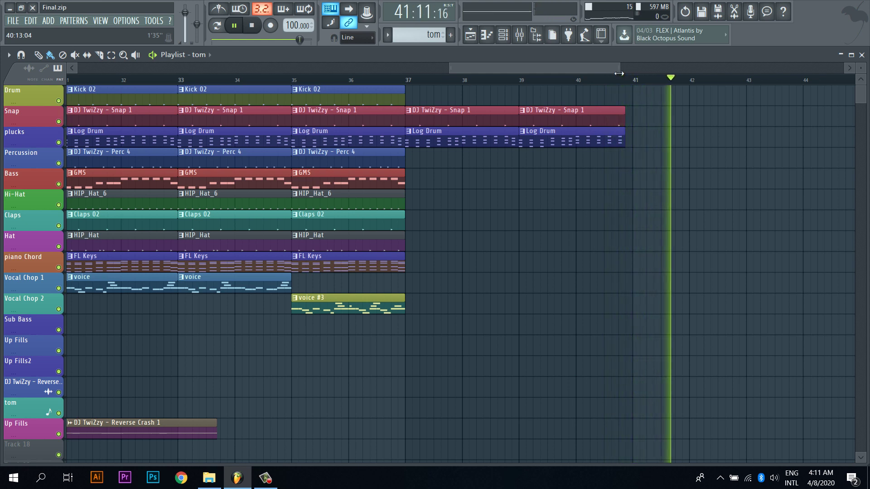
click(256, 30)
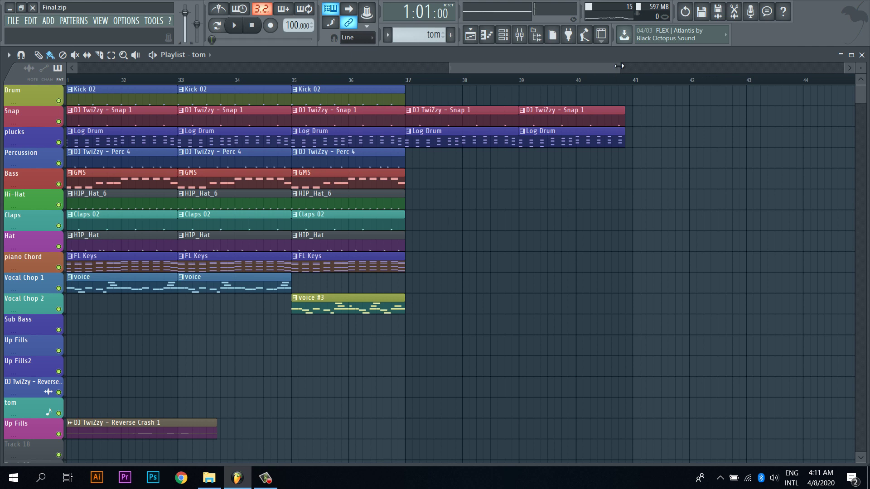
Step: Fit the whole arrangement, from bar 1 to bar 41, in the playlist view
drag(619, 66, 737, 67)
drag(621, 66, 425, 67)
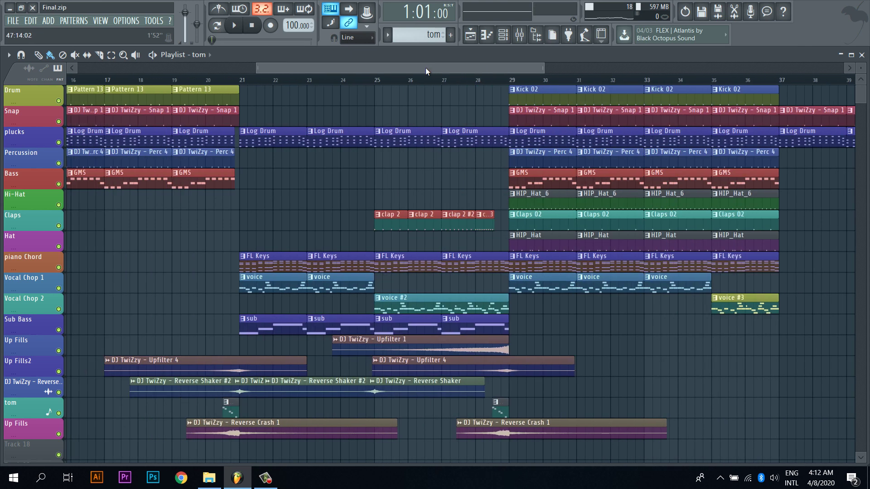
drag(540, 67, 661, 70)
drag(480, 70, 358, 69)
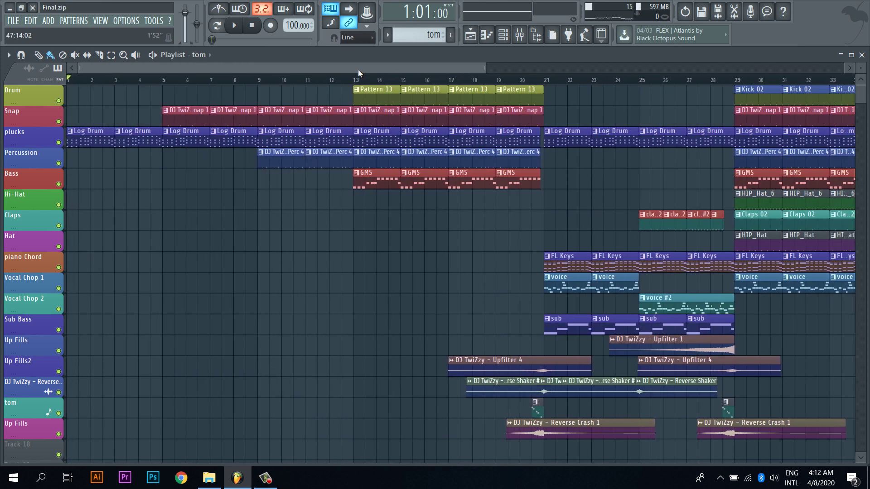
drag(482, 65, 576, 64)
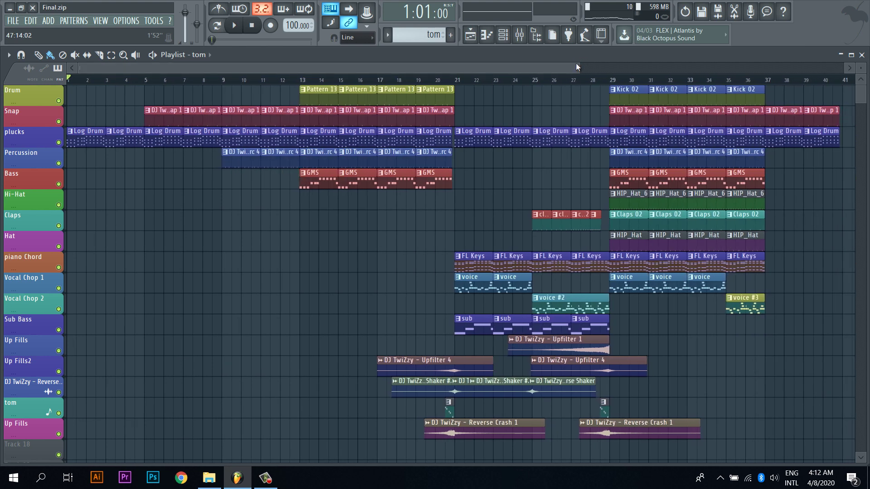